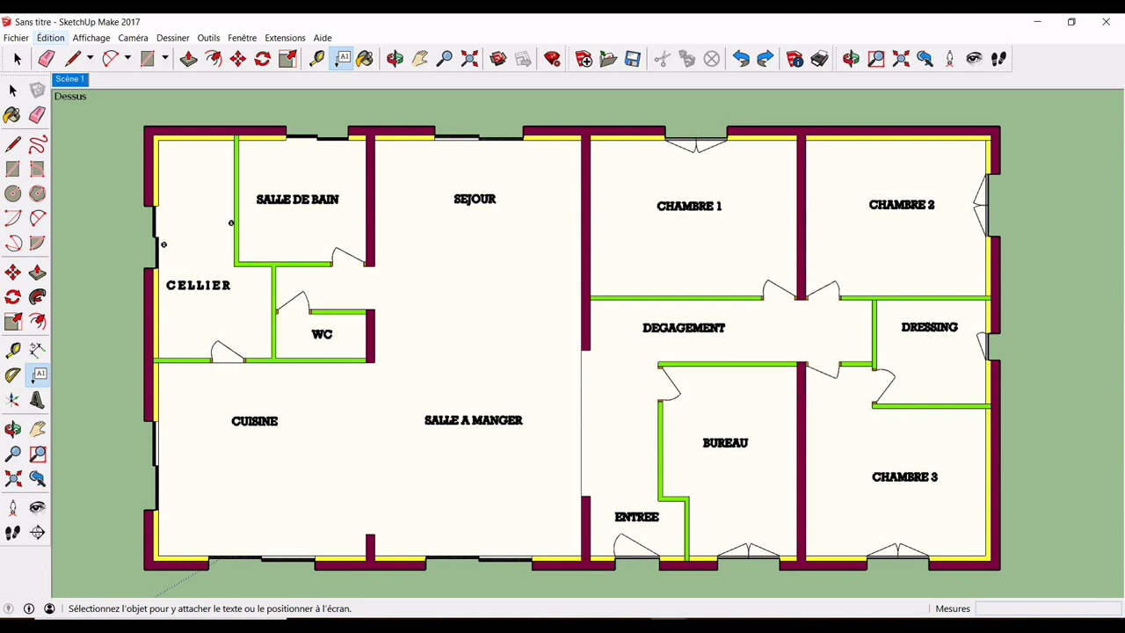
# Add a 2,84m wall label in the SEJOUR and start a measurement at the wall top
pyautogui.press('space')
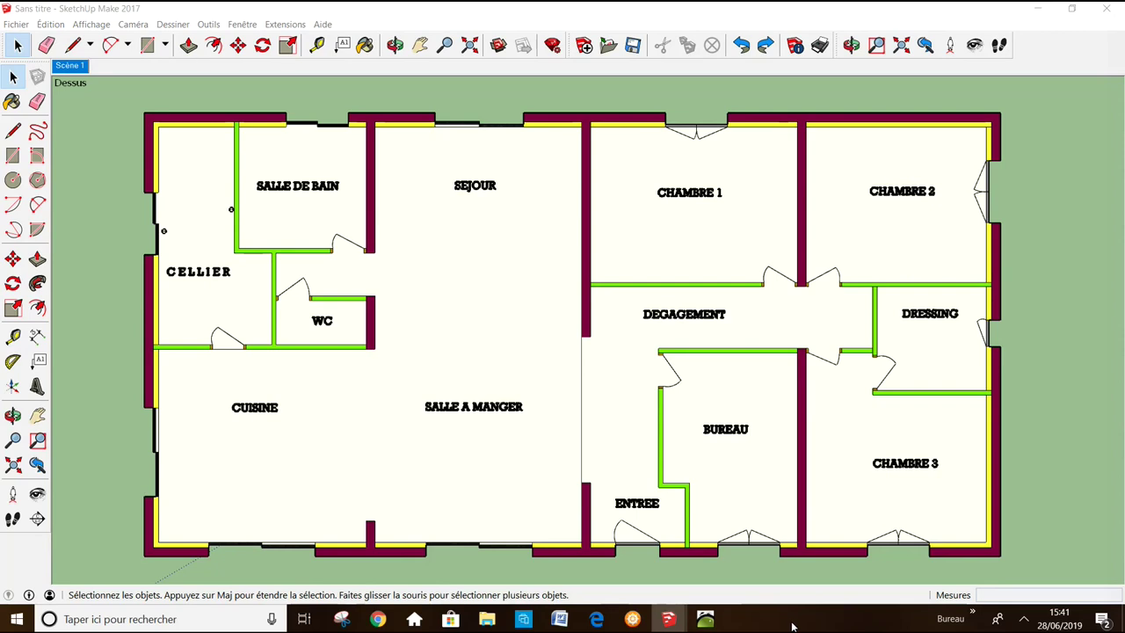
pyautogui.click(39, 360)
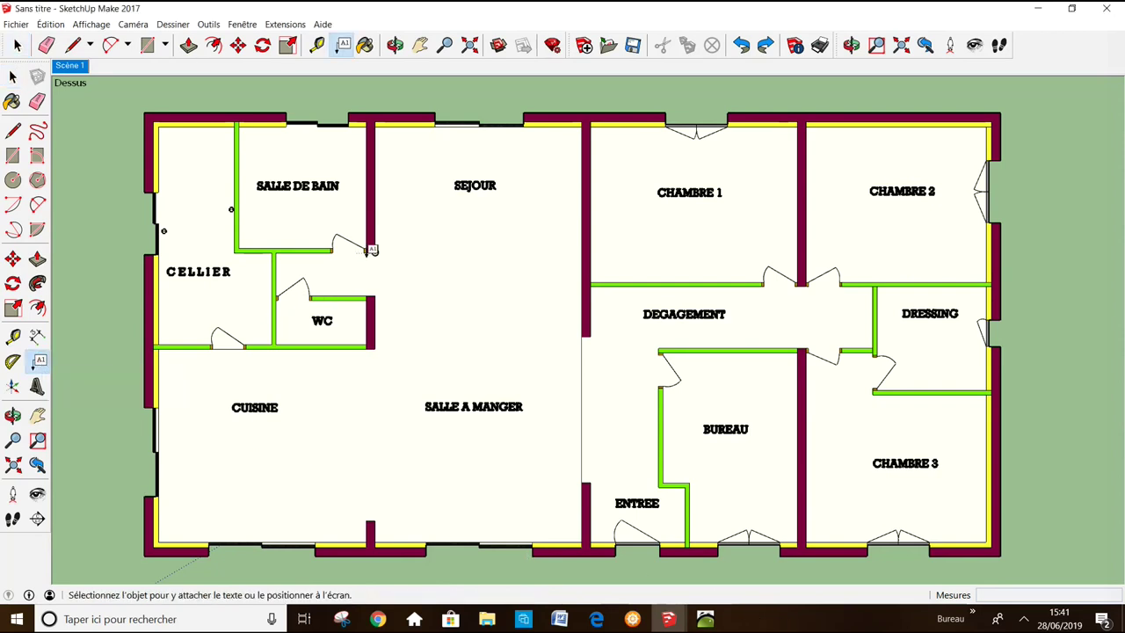
pyautogui.click(374, 189)
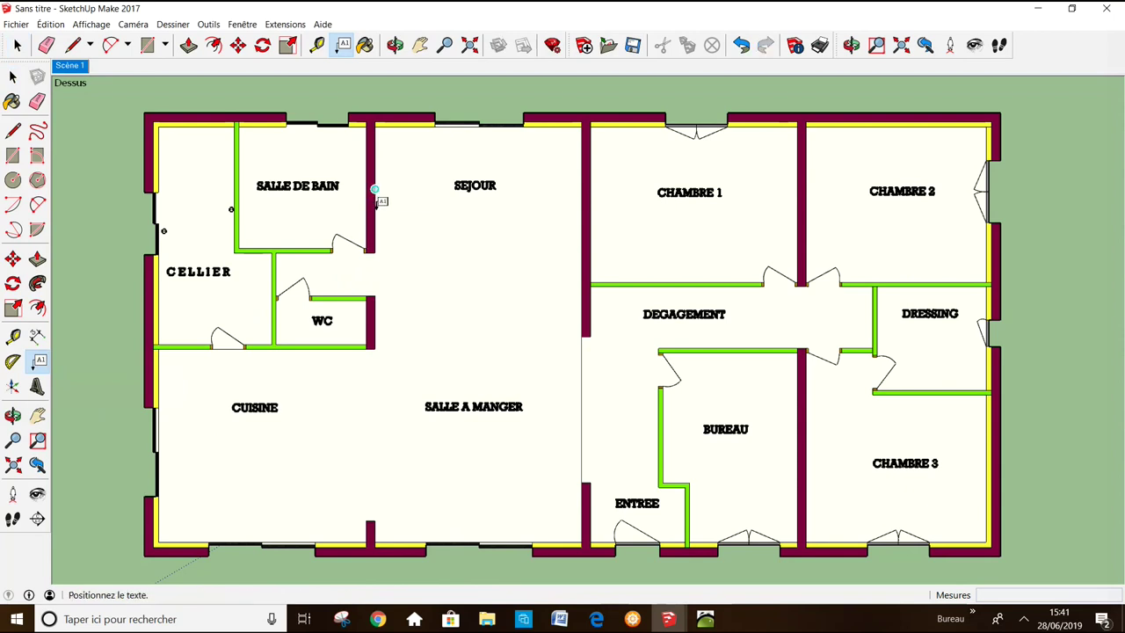
pyautogui.click(439, 261)
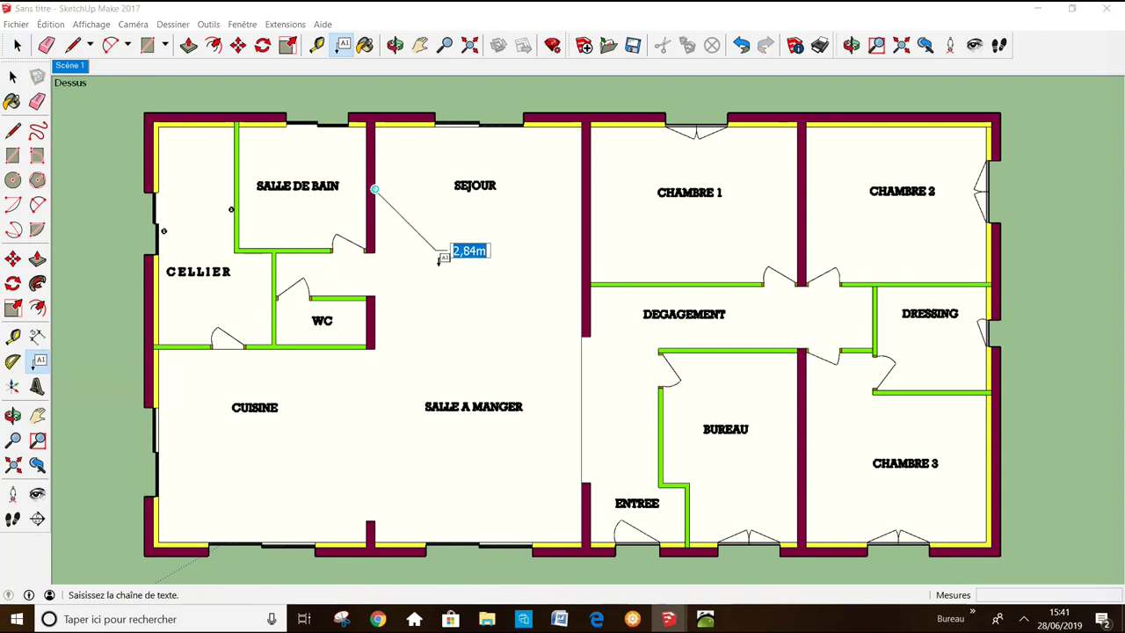
pyautogui.press('Return')
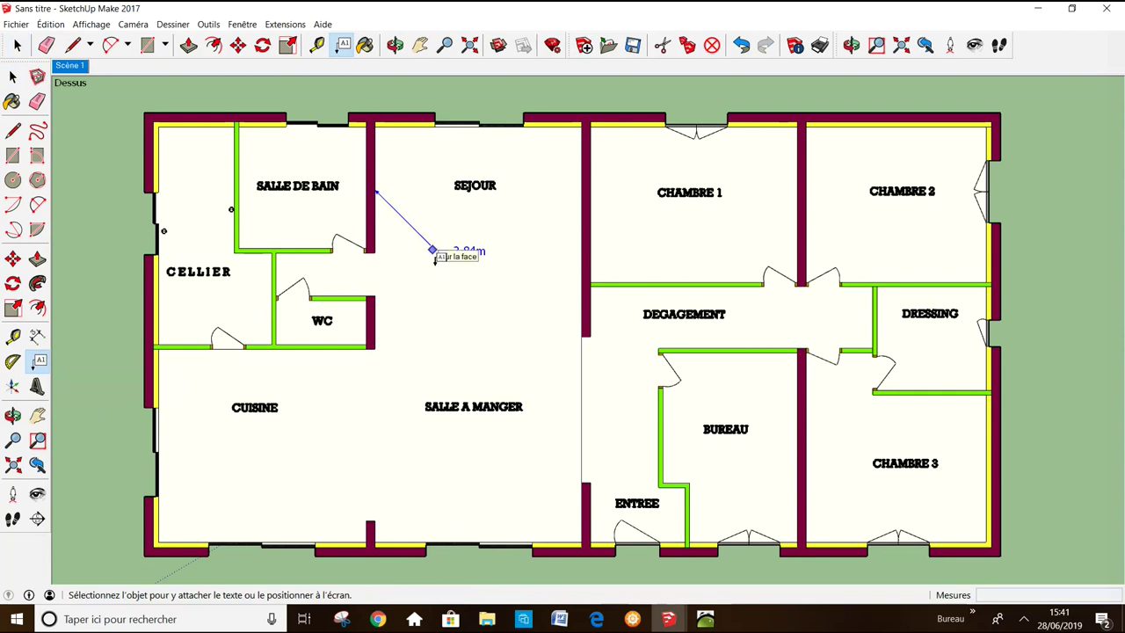
pyautogui.press('space')
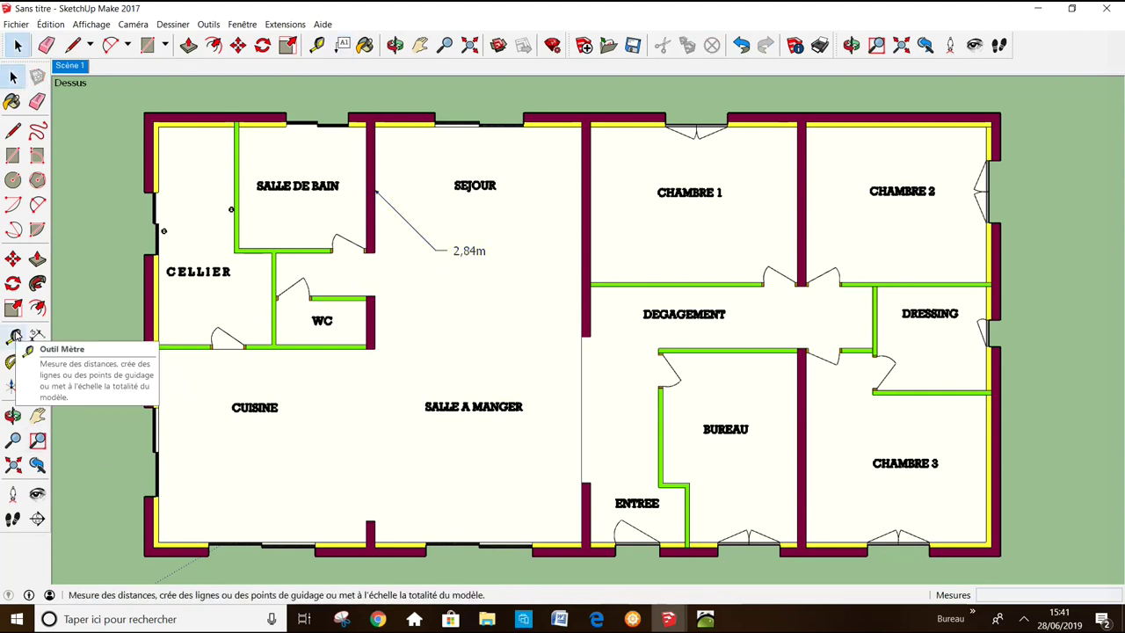
pyautogui.click(13, 336)
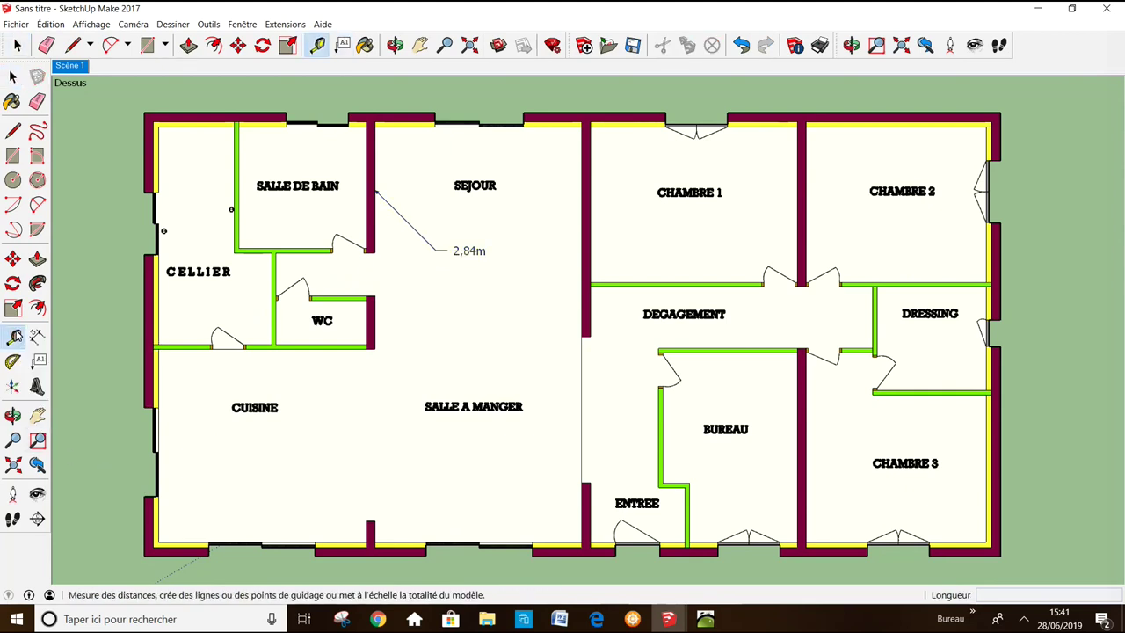
pyautogui.click(375, 127)
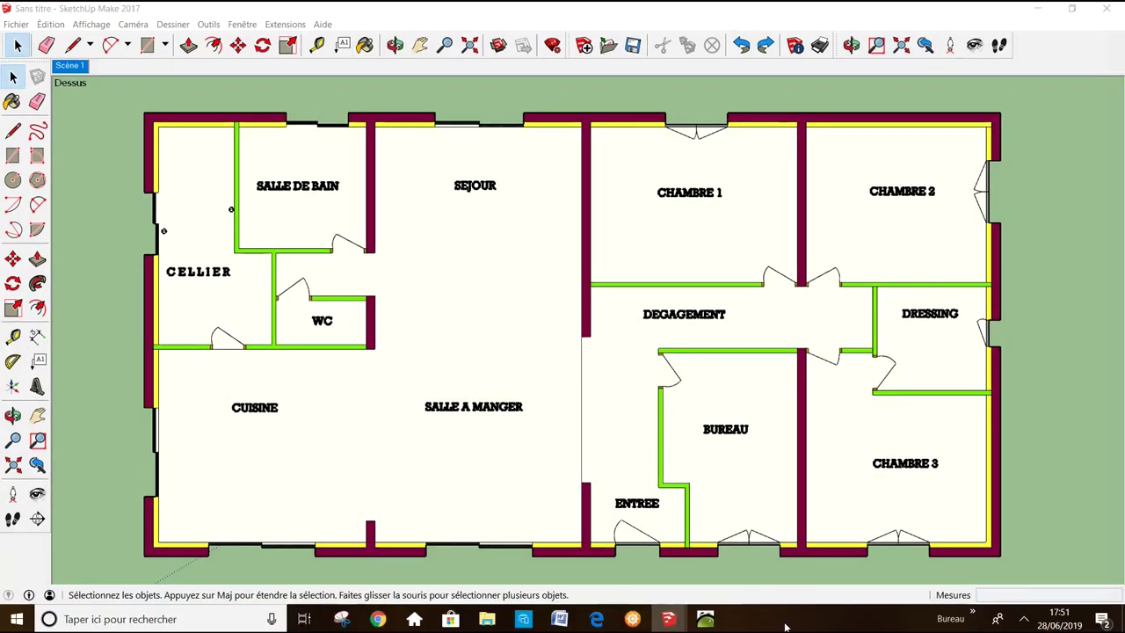
# Add a 66,95 m² area label on the SEJOUR floor
pyautogui.click(40, 358)
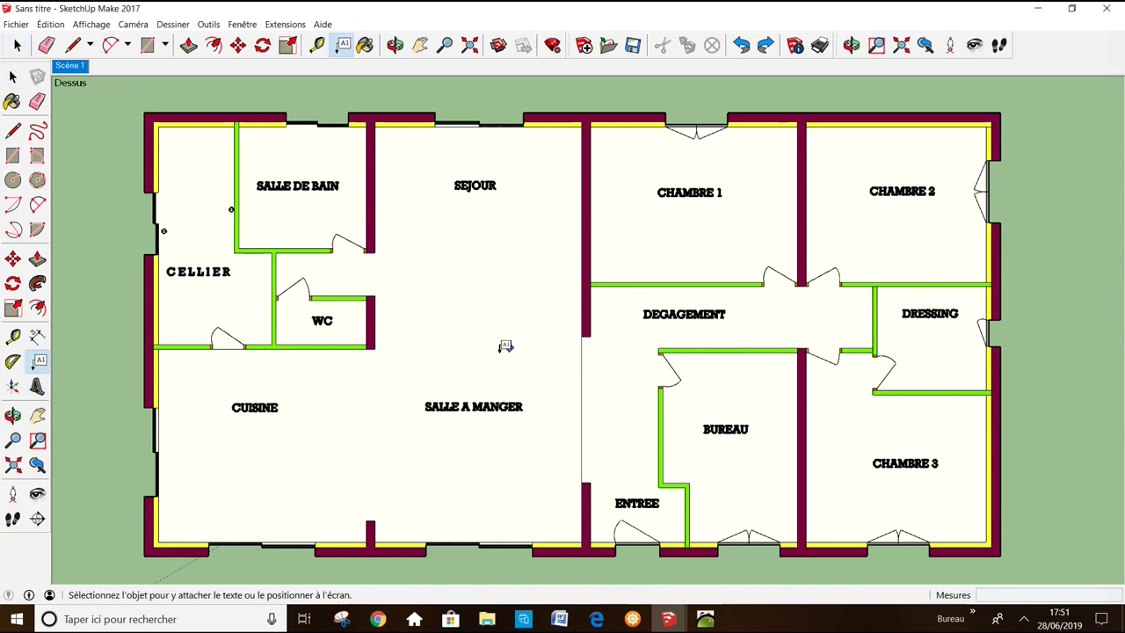
pyautogui.click(457, 307)
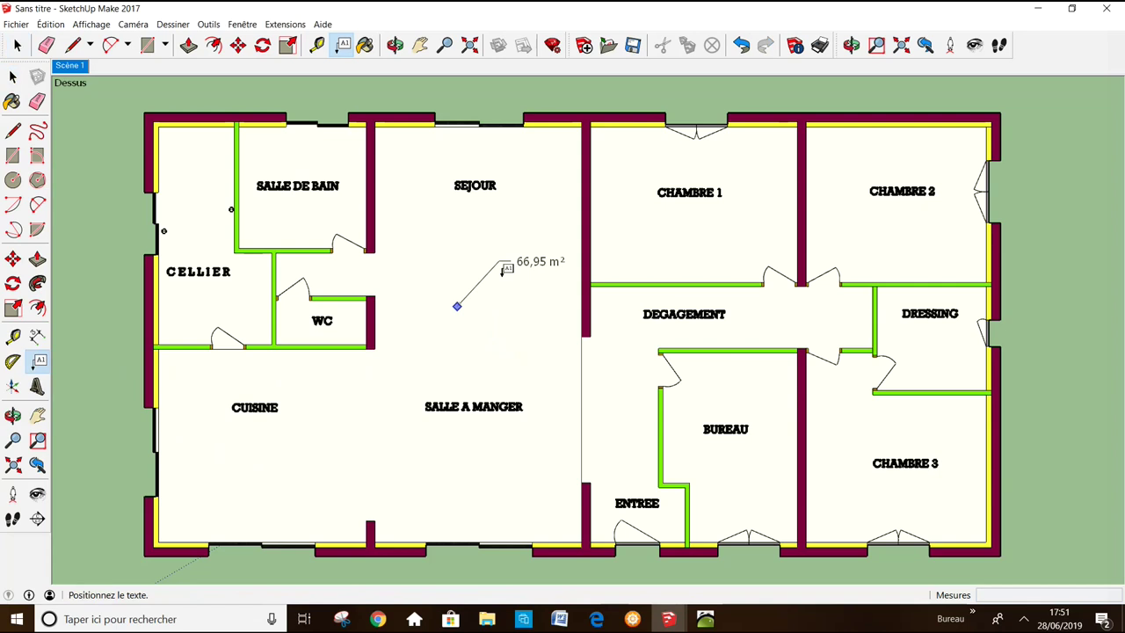
pyautogui.click(503, 268)
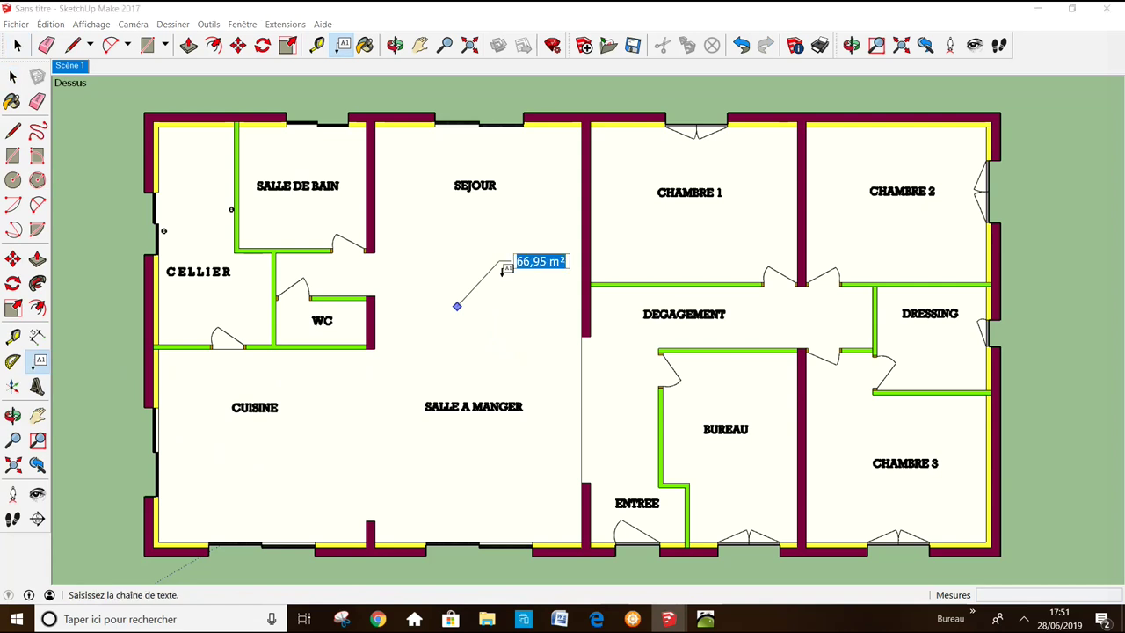
pyautogui.click(503, 269)
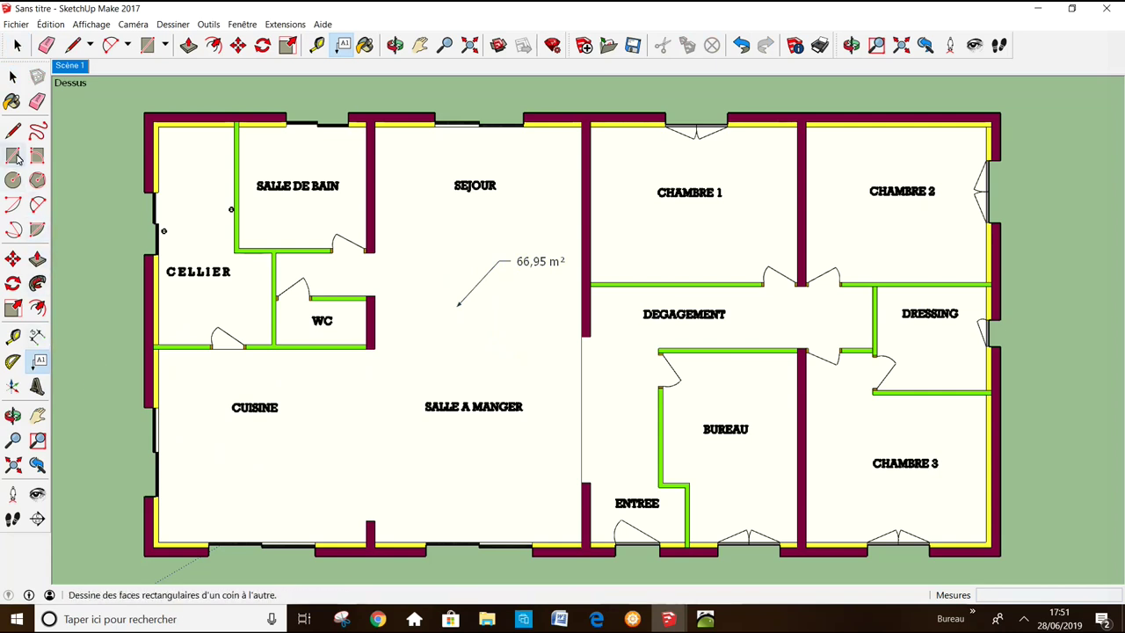
# Draw a line from the WC wall end down to the bottom wall
pyautogui.click(14, 78)
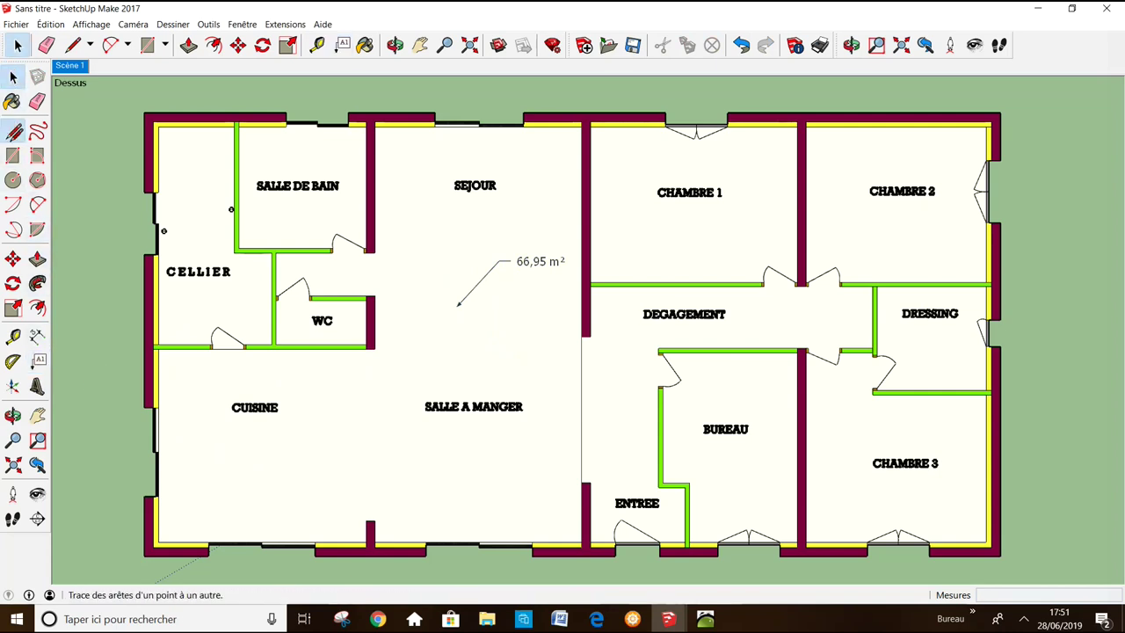
pyautogui.click(12, 130)
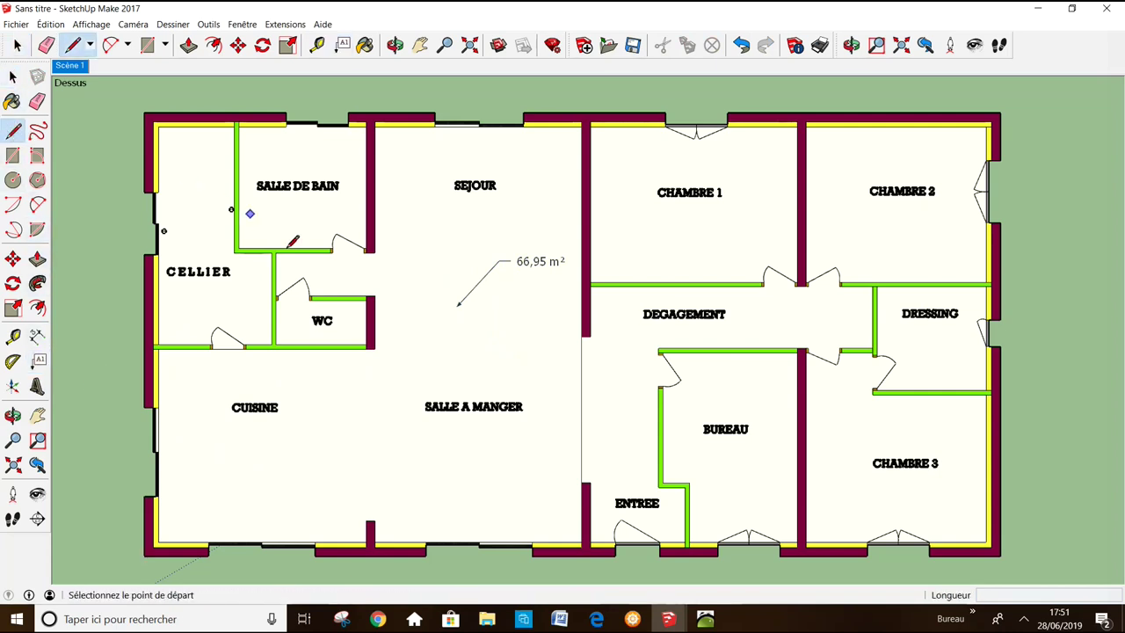
pyautogui.click(375, 348)
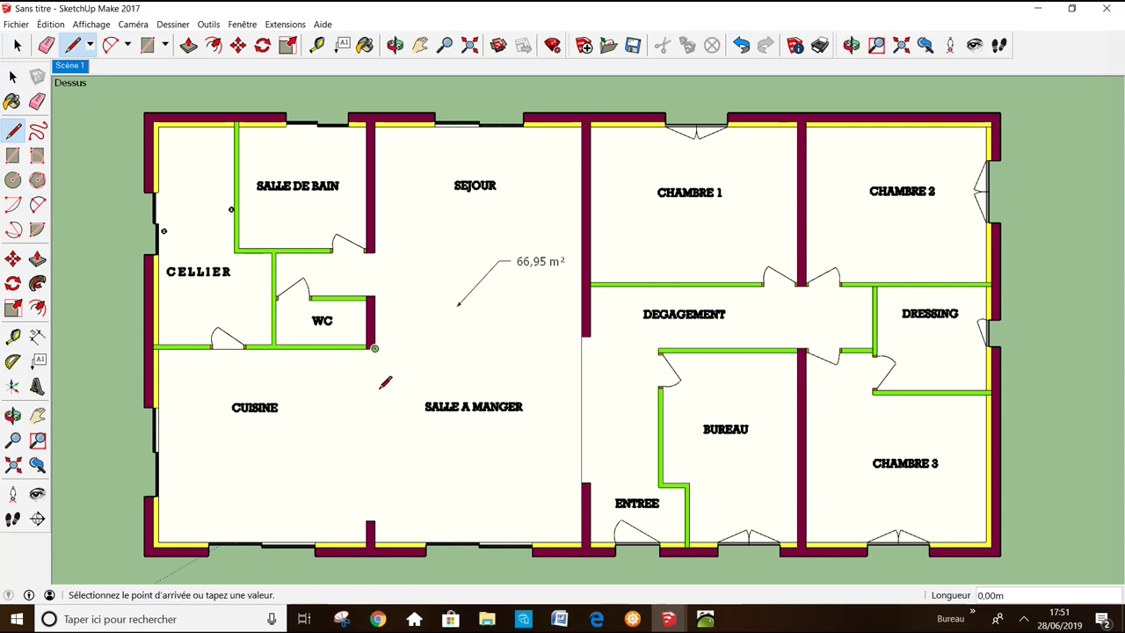
pyautogui.click(374, 521)
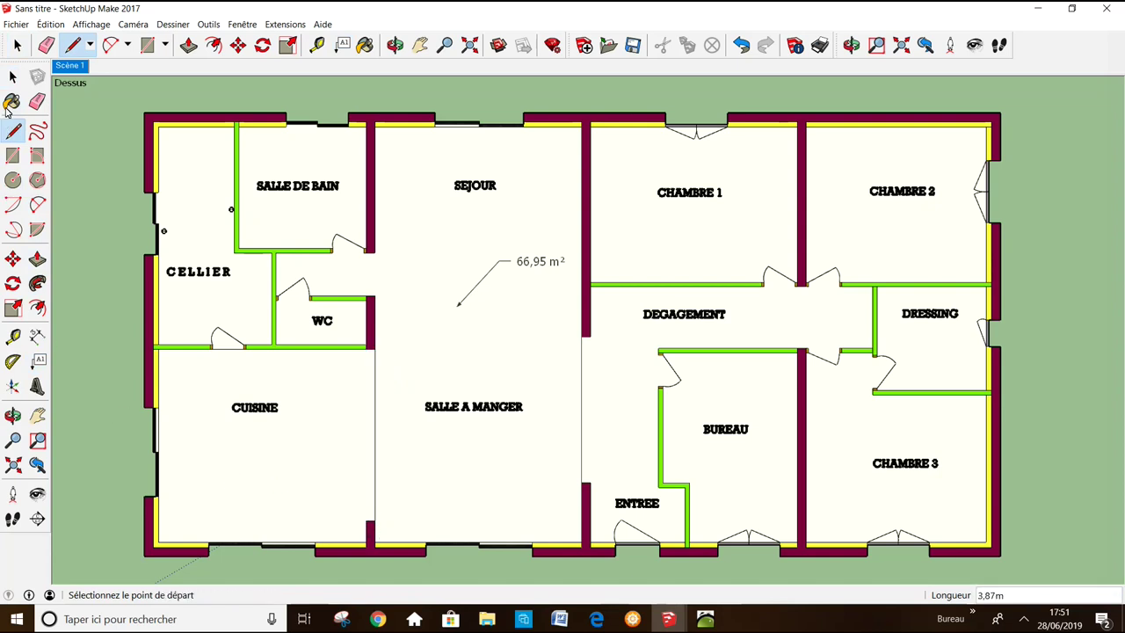
# Select and delete the outdated 66,95 m² area label
pyautogui.click(13, 77)
pyautogui.click(542, 266)
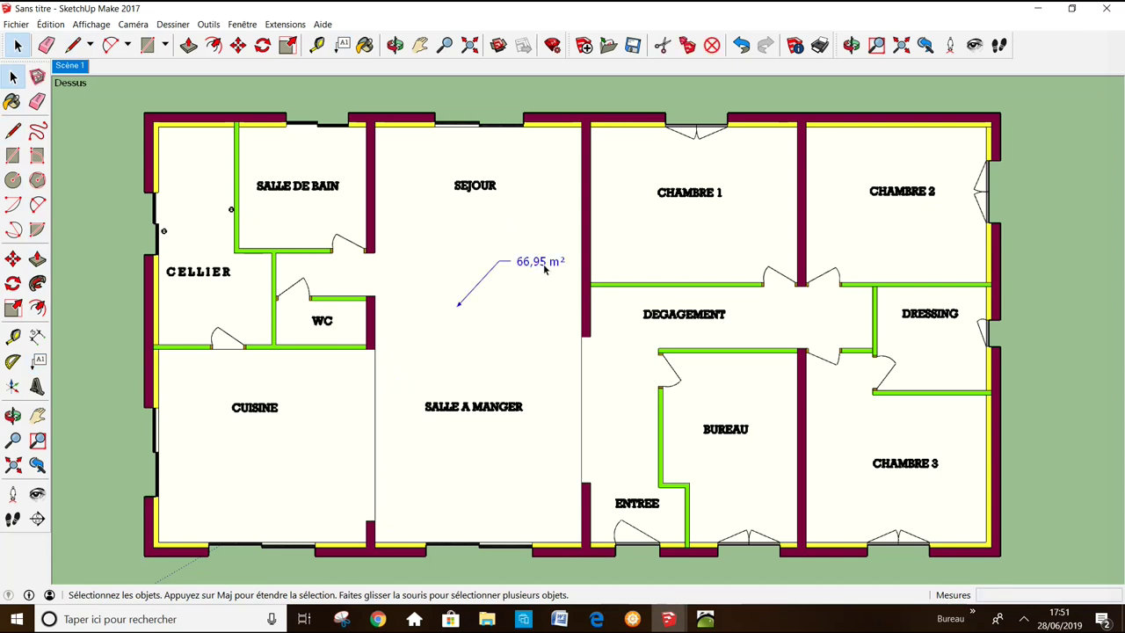
pyautogui.press('Delete')
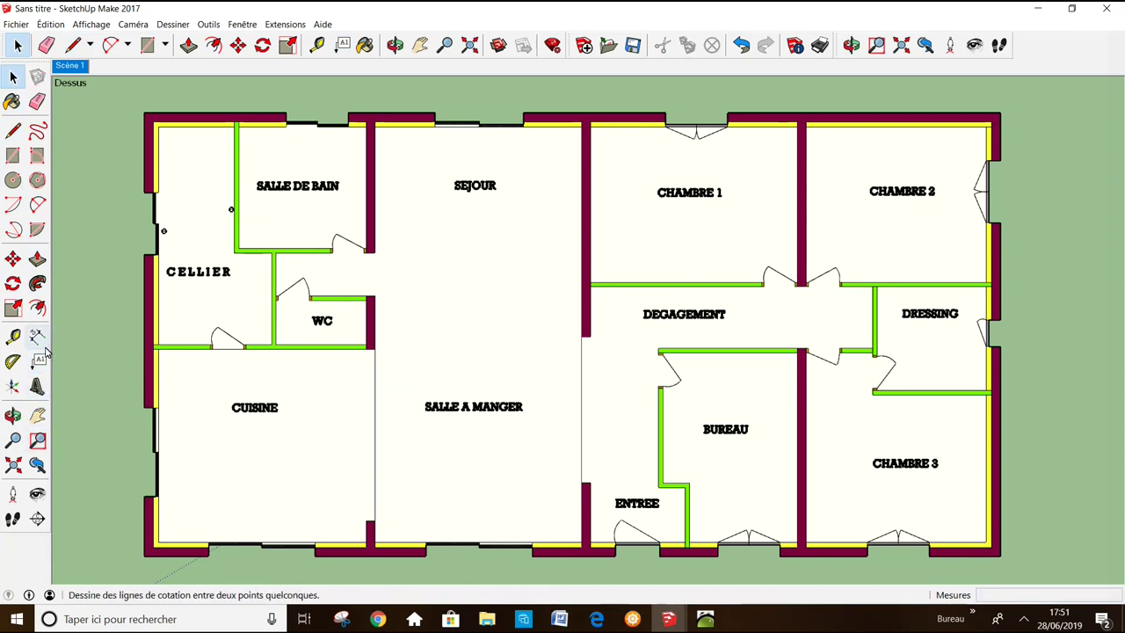
# Place leader labels of 21,13 m² on the CUISINE and 45,82 m² on the SALLE A MANGER
pyautogui.click(39, 361)
pyautogui.click(221, 470)
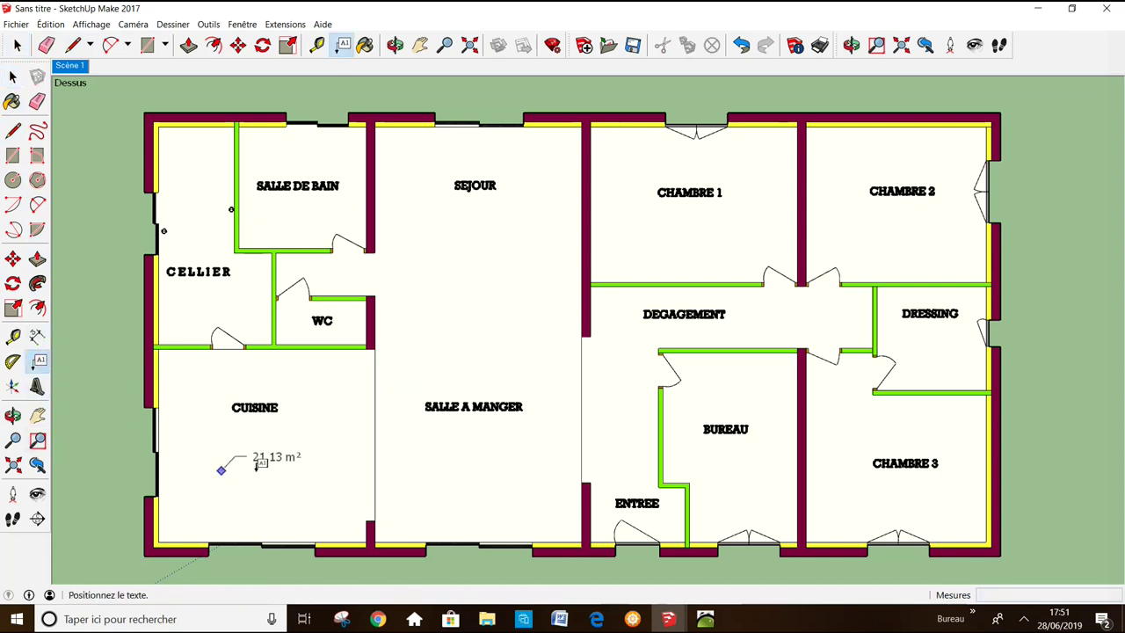
pyautogui.click(302, 437)
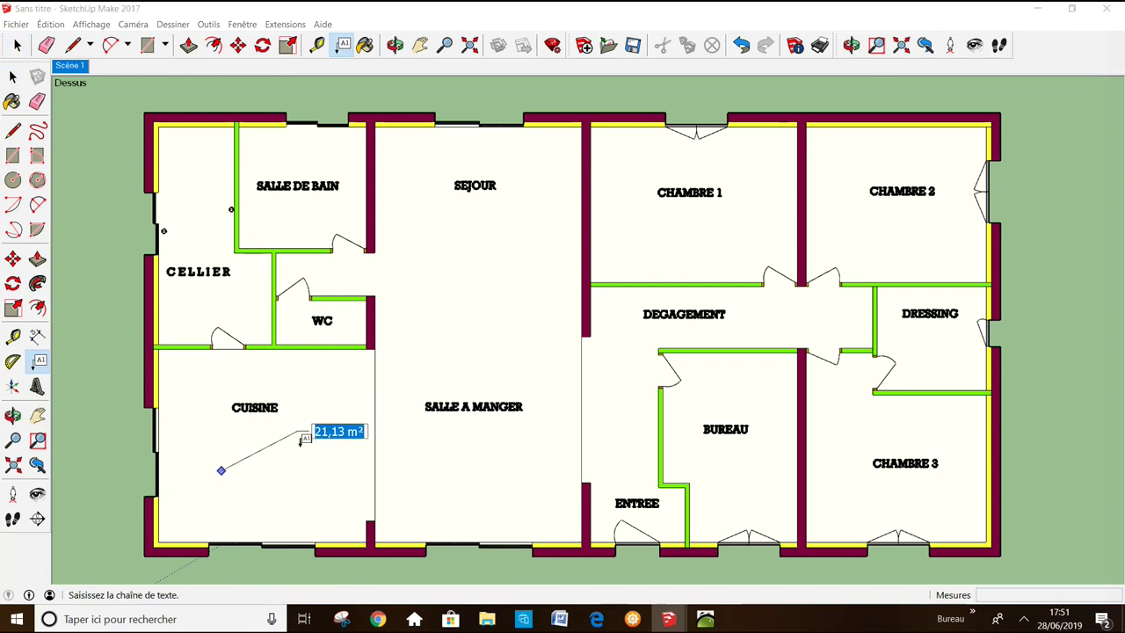
pyautogui.click(304, 439)
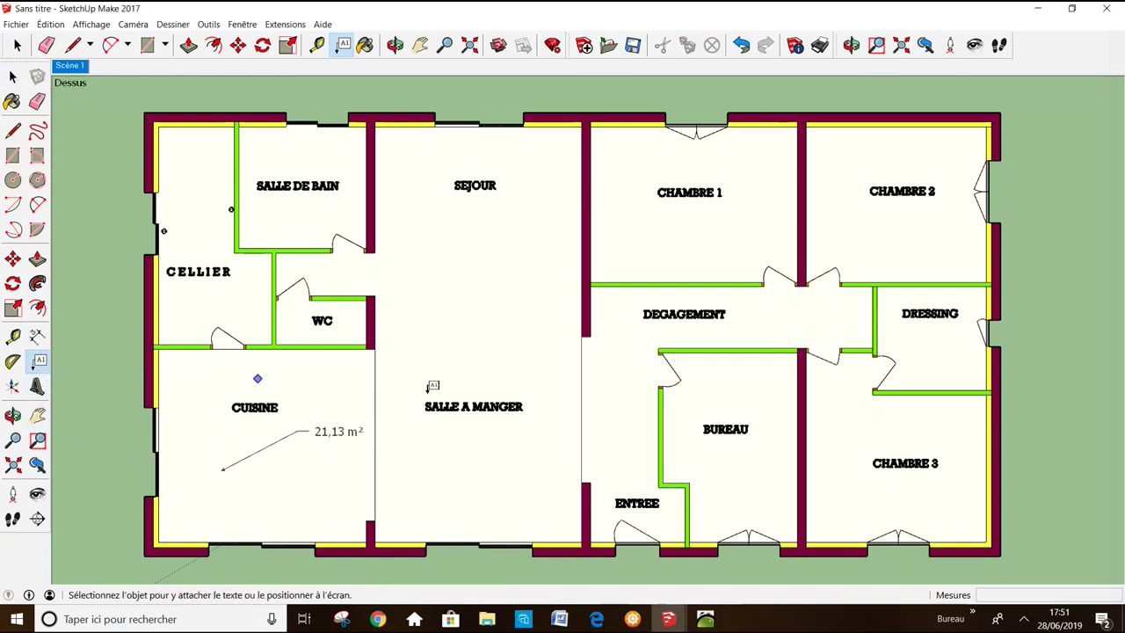
pyautogui.click(425, 350)
pyautogui.click(497, 293)
pyautogui.click(496, 293)
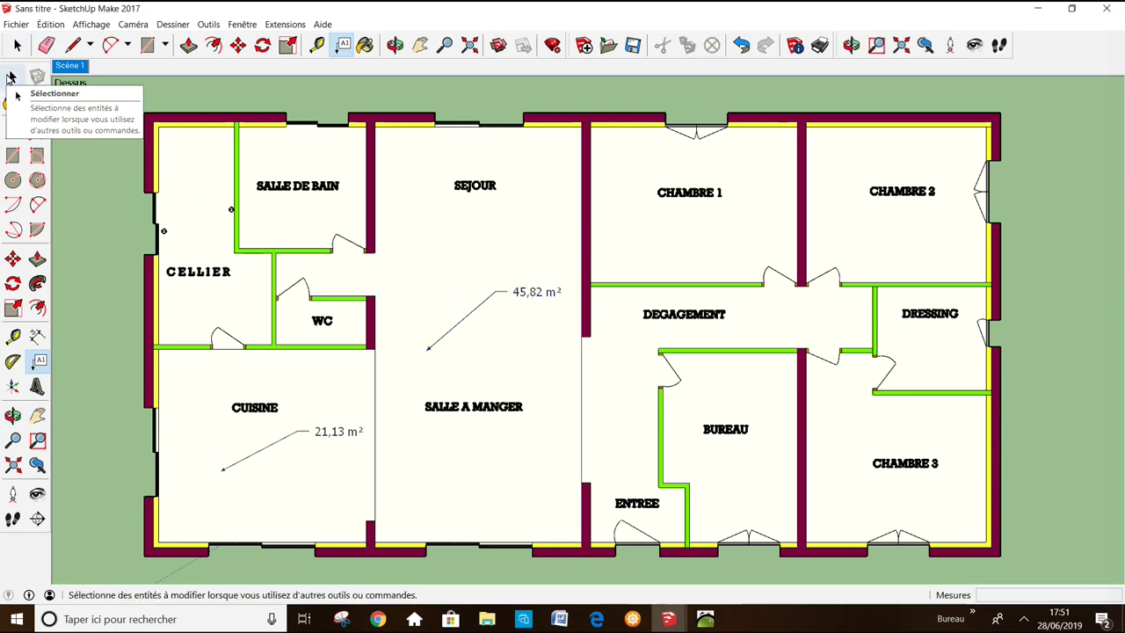
pyautogui.click(11, 77)
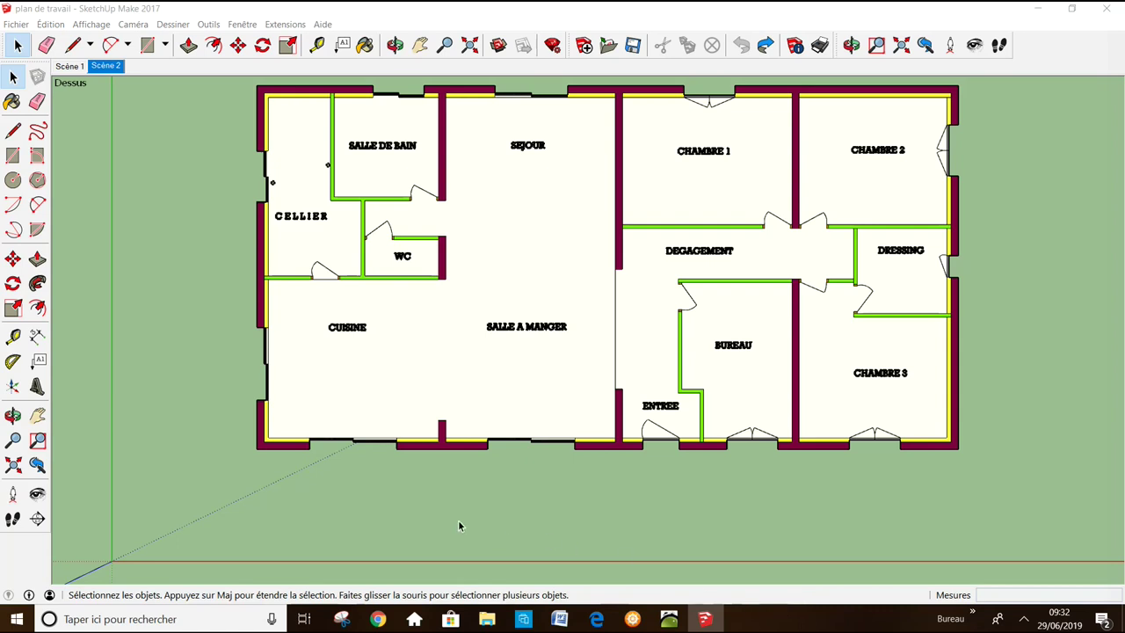
# Add a coordinate label beside the WC wall corner
pyautogui.click(39, 362)
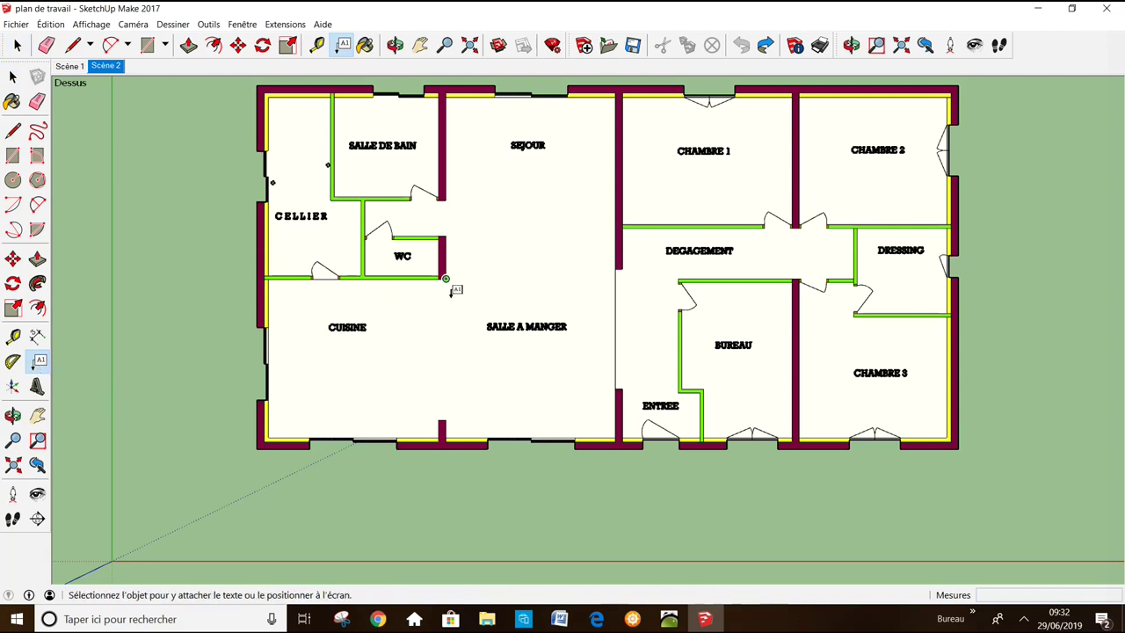
pyautogui.click(446, 280)
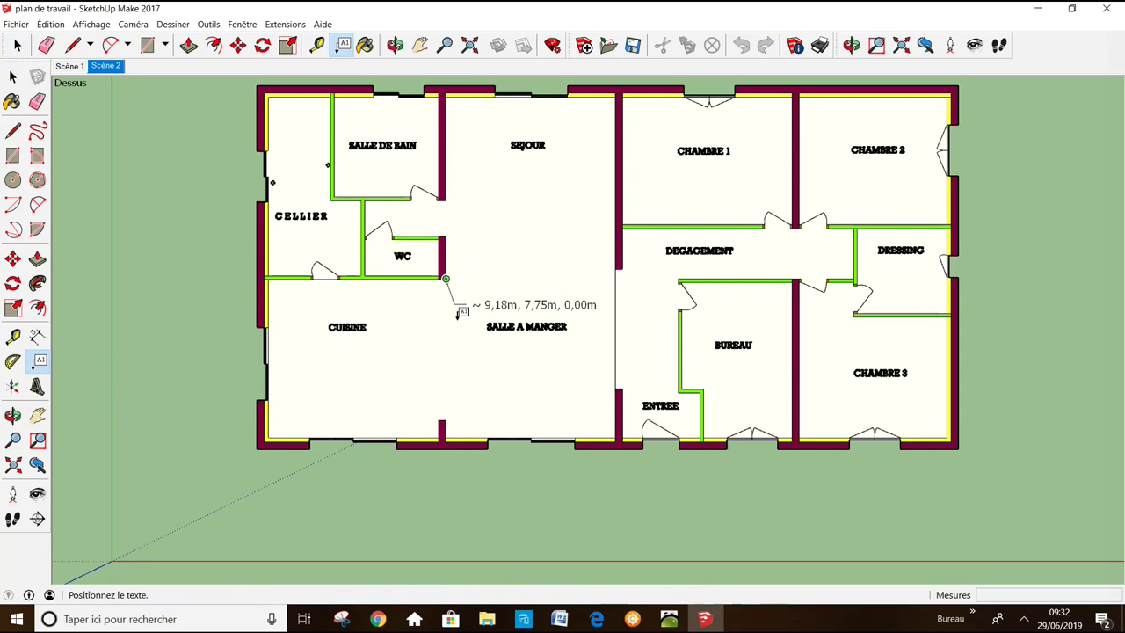
pyautogui.click(457, 315)
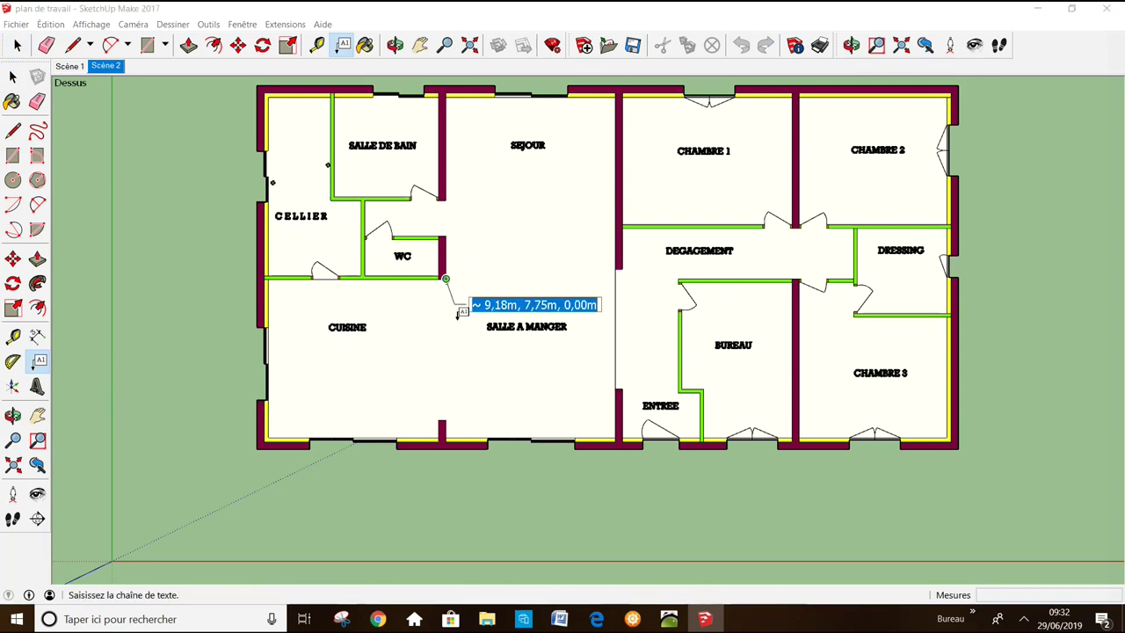
pyautogui.press('Return')
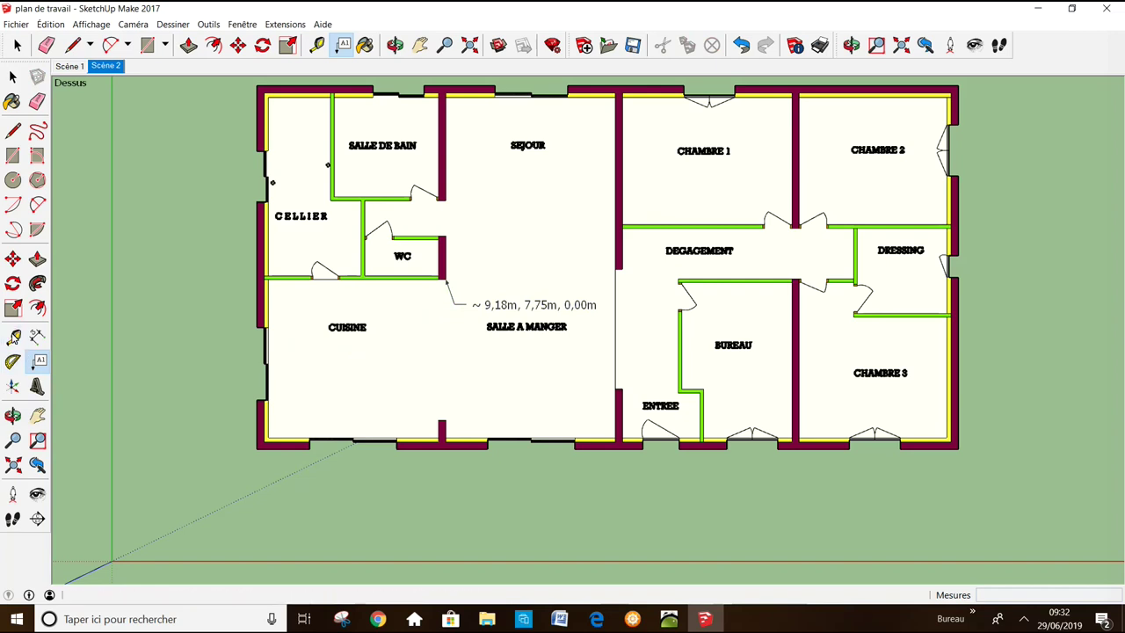
# Start a Tape Measure measurement from the wall corner, then cancel it
pyautogui.click(12, 336)
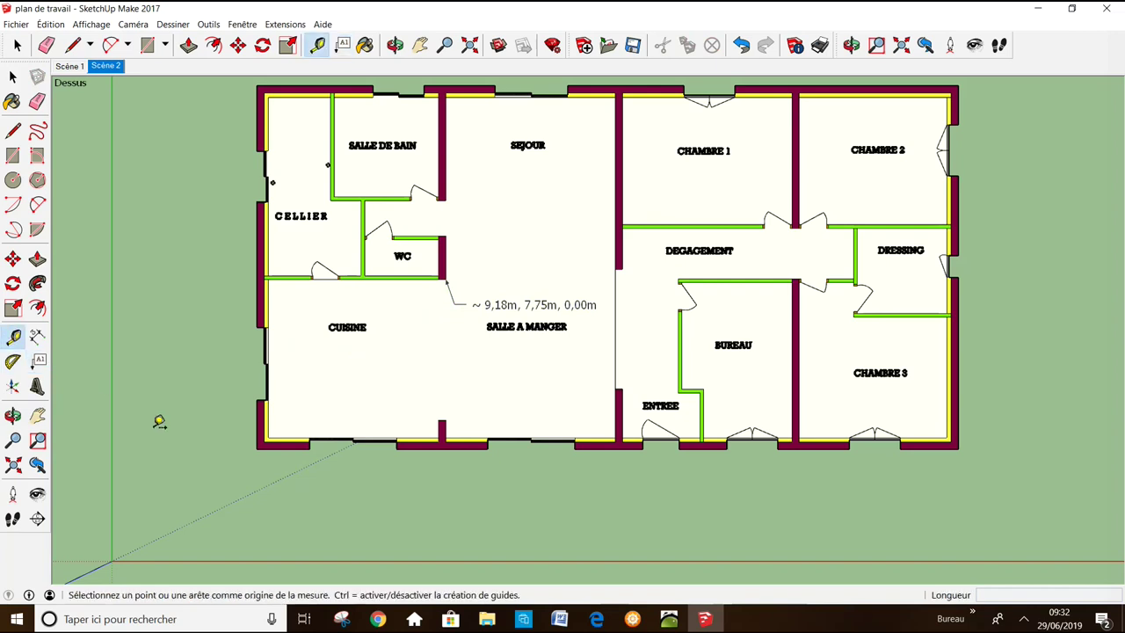
pyautogui.click(446, 279)
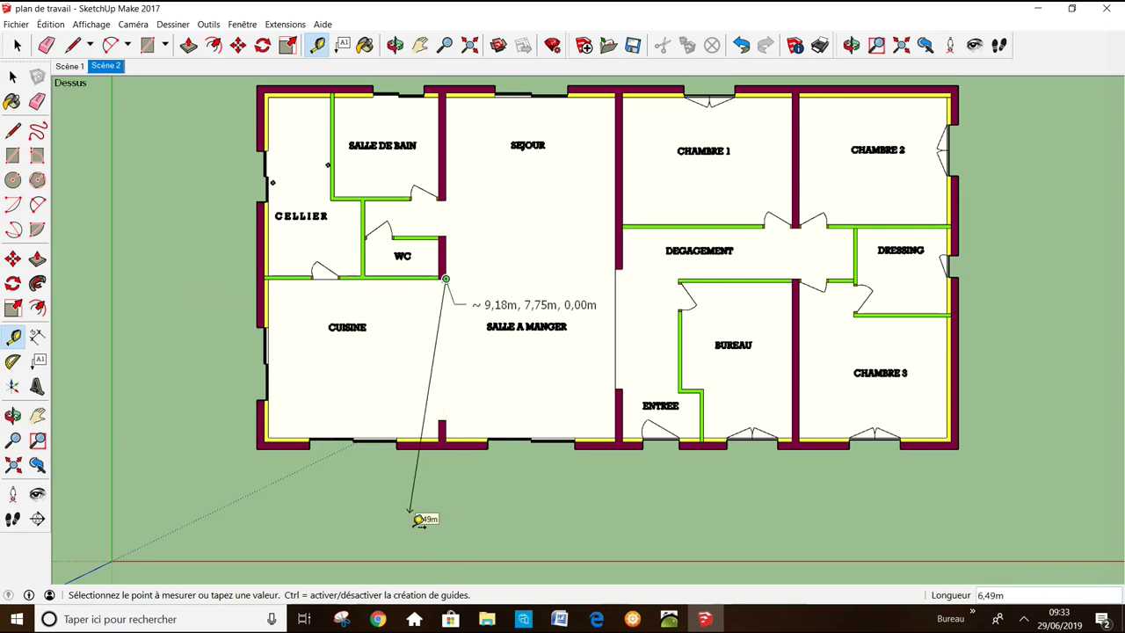
pyautogui.press('space')
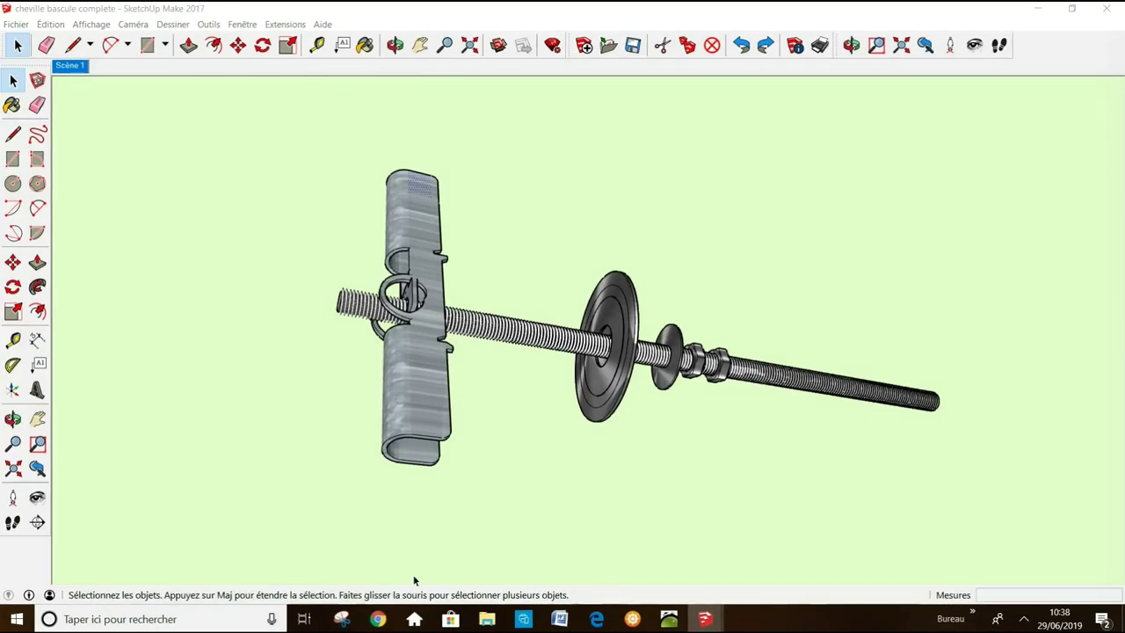
# Add a leader label to the threaded rod's end, placed upper left
pyautogui.click(39, 363)
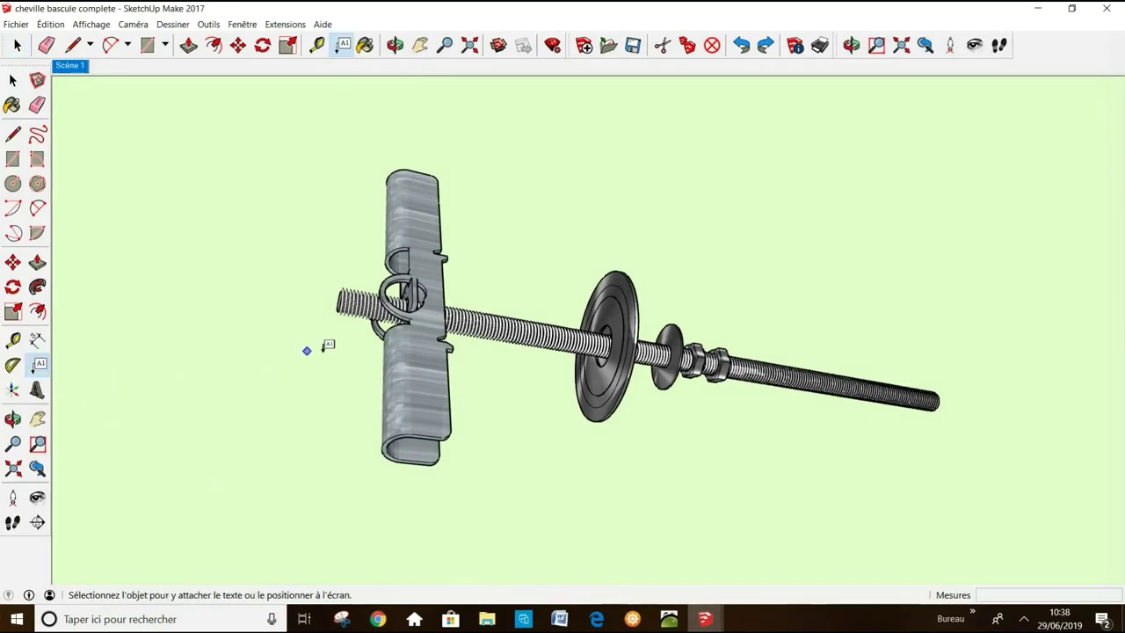
pyautogui.click(343, 298)
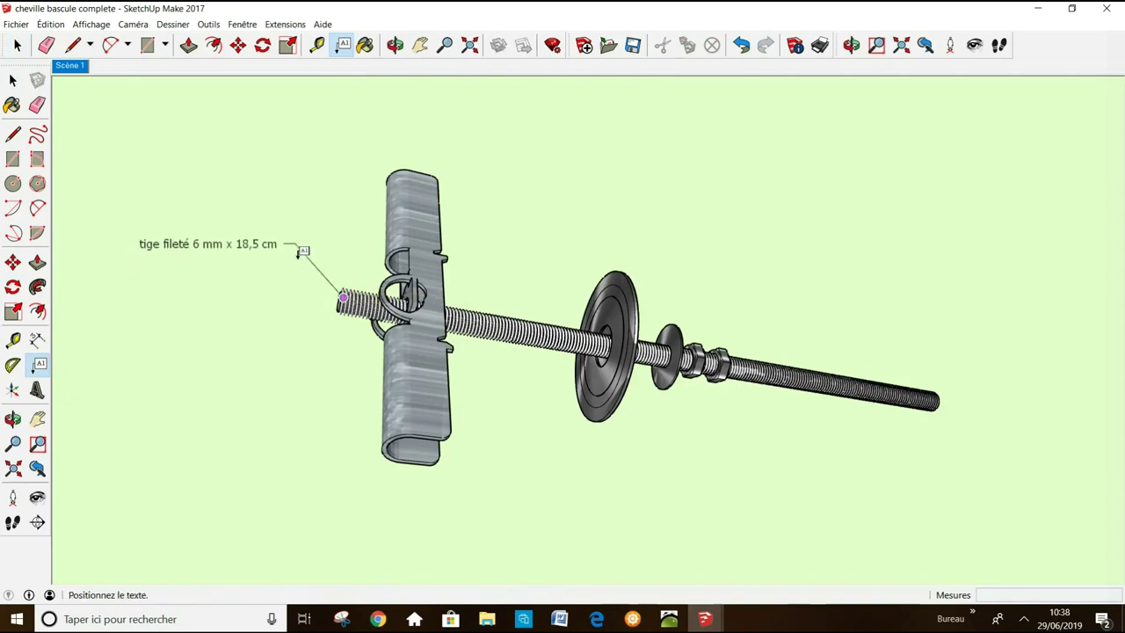
pyautogui.click(303, 252)
pyautogui.click(303, 252)
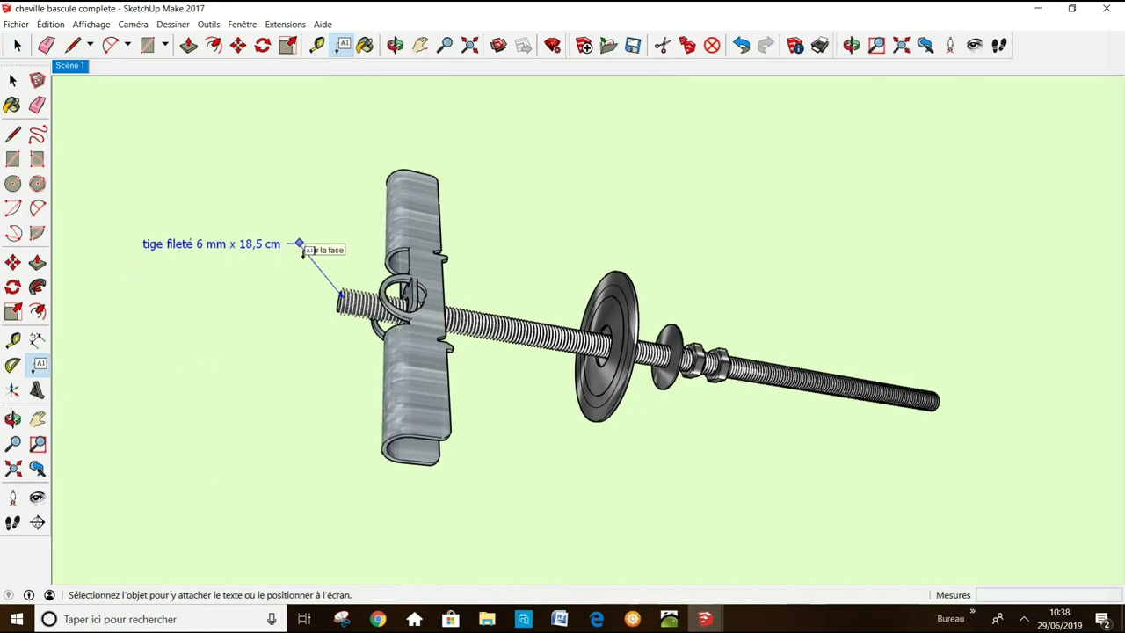
pyautogui.press('Escape')
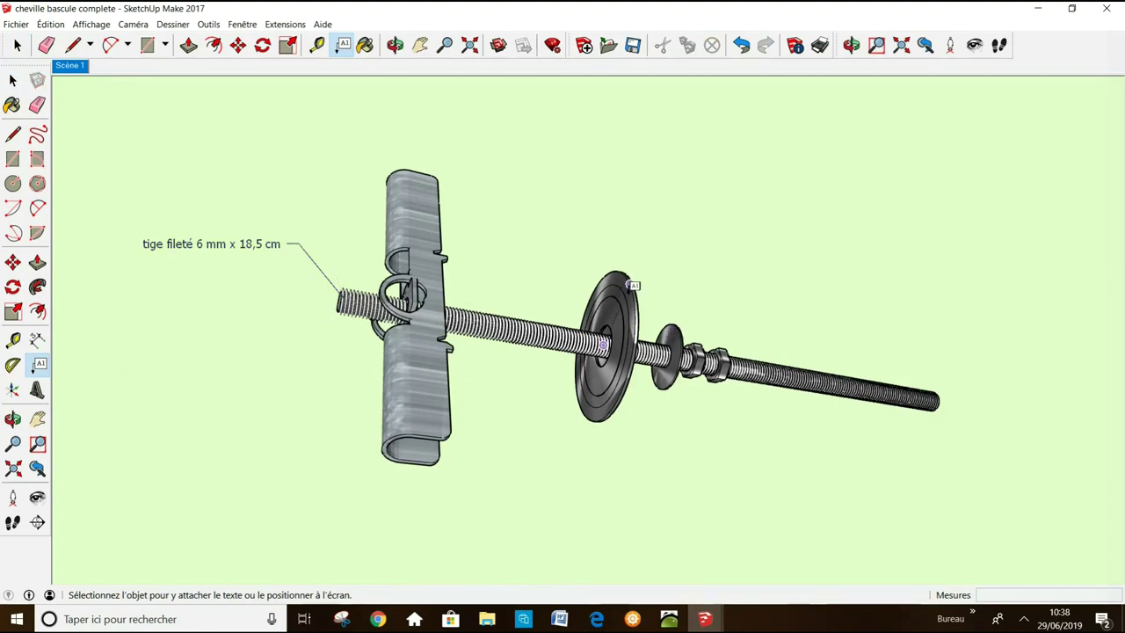
# Add leader labels to the ROSACE, the washer and the nut
pyautogui.click(630, 284)
pyautogui.click(692, 253)
pyautogui.press('Return')
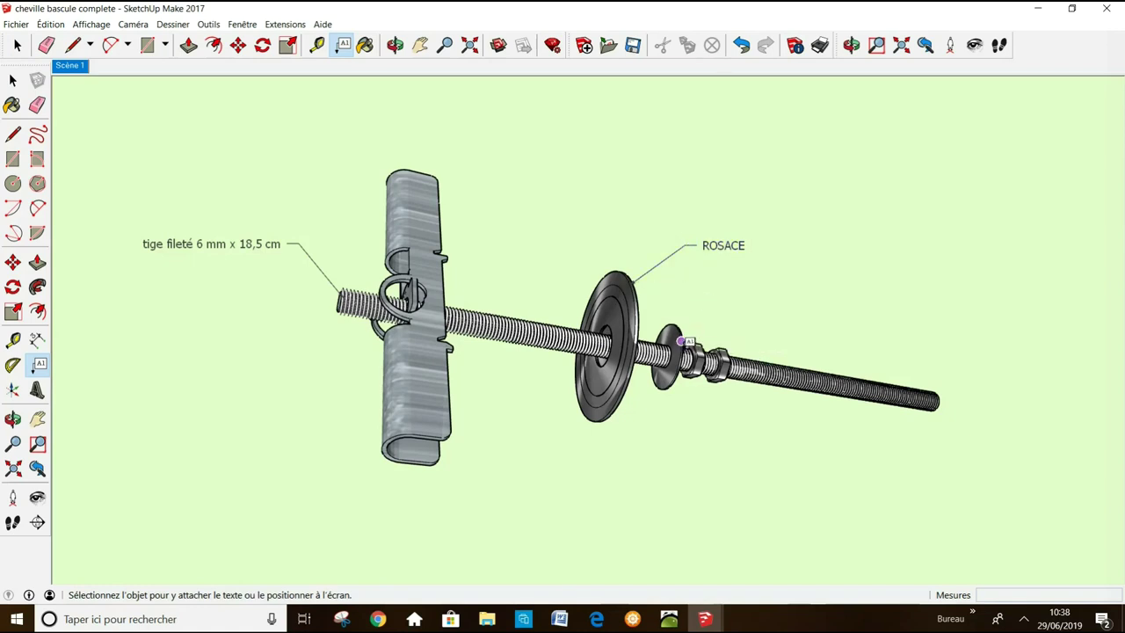
pyautogui.click(683, 337)
pyautogui.click(726, 309)
pyautogui.press('Return')
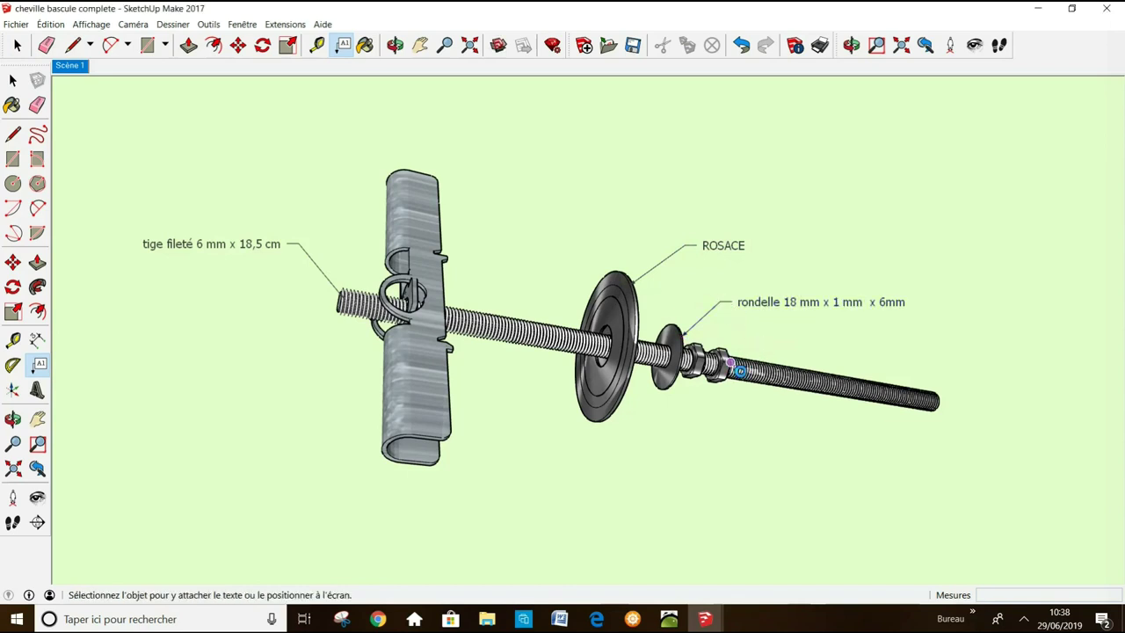
pyautogui.click(723, 360)
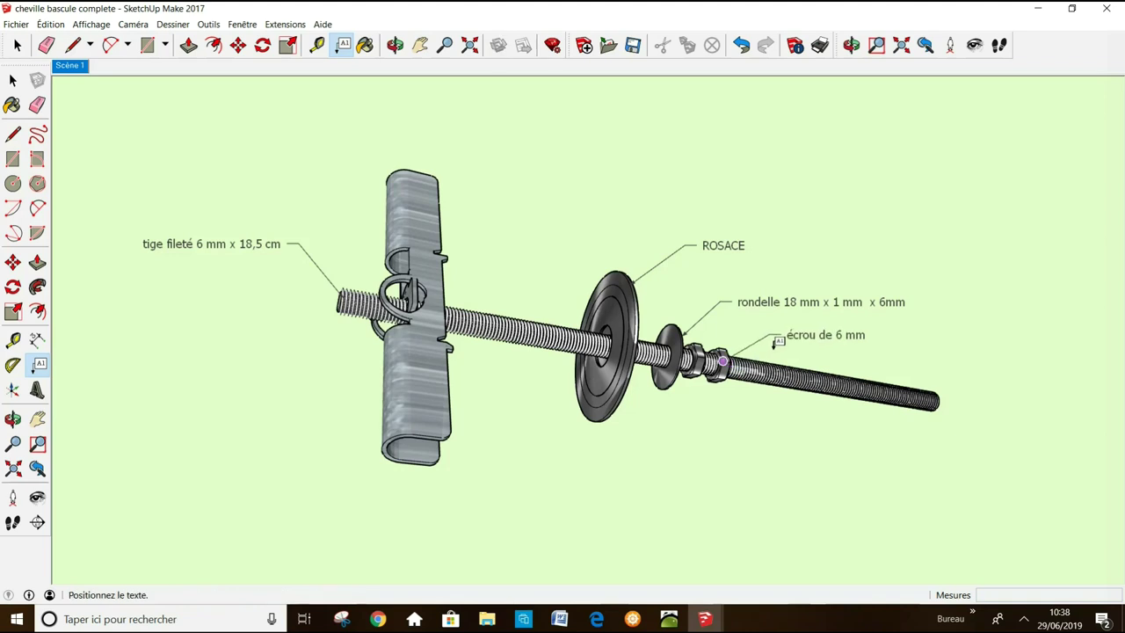
pyautogui.click(778, 342)
pyautogui.press('Return')
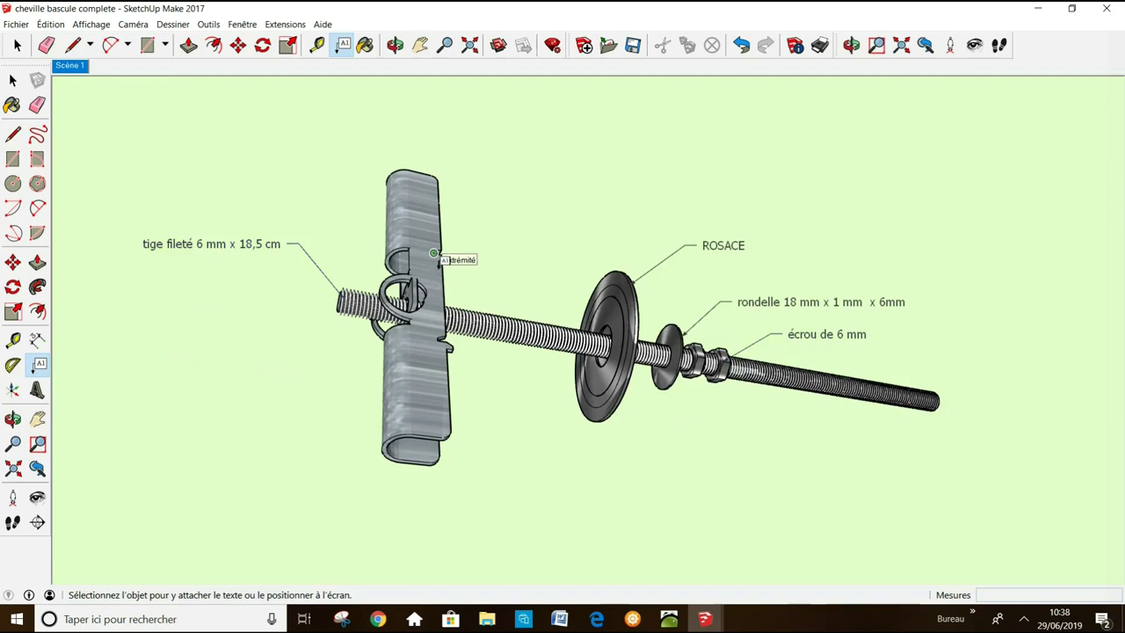
# Add a coordinate label above the toggle clip and bring up its context menu
pyautogui.click(434, 253)
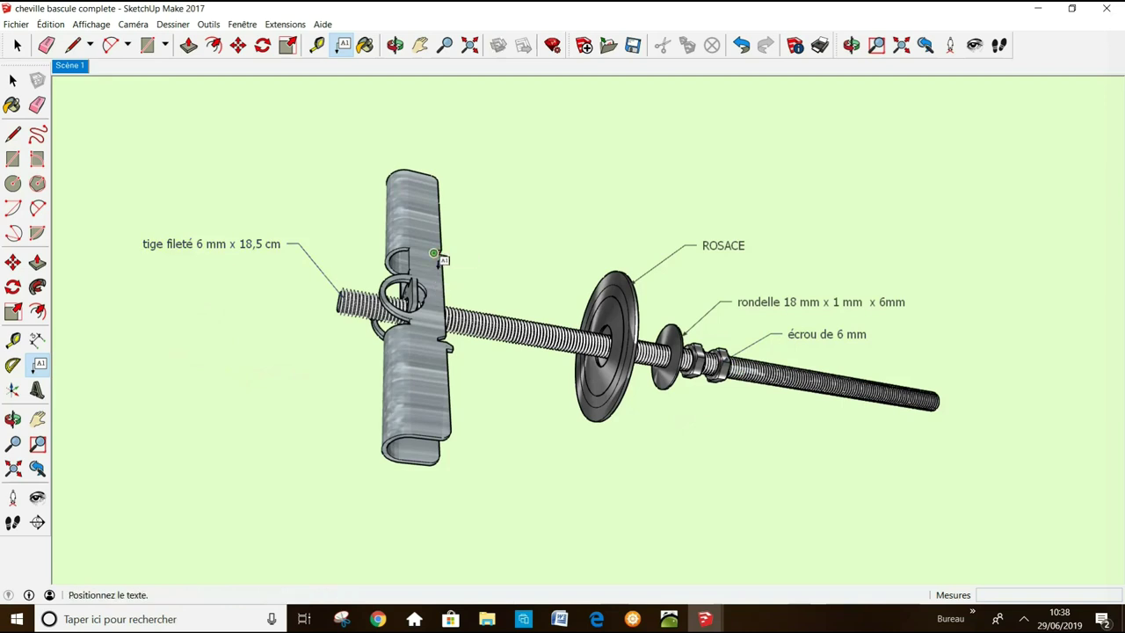
pyautogui.click(482, 206)
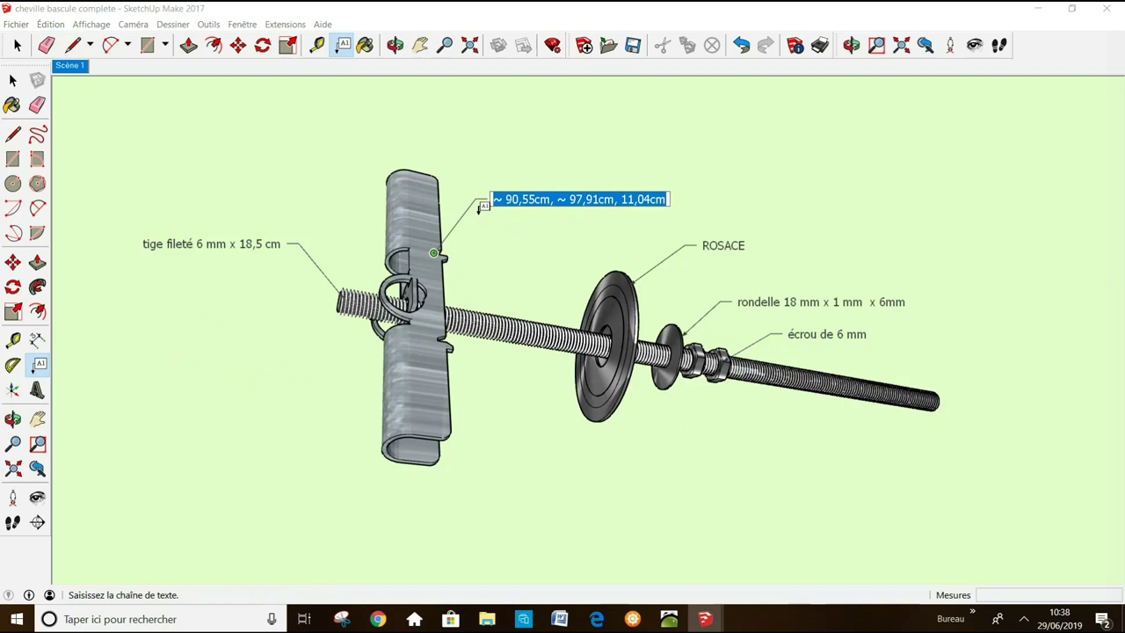
pyautogui.click(482, 206)
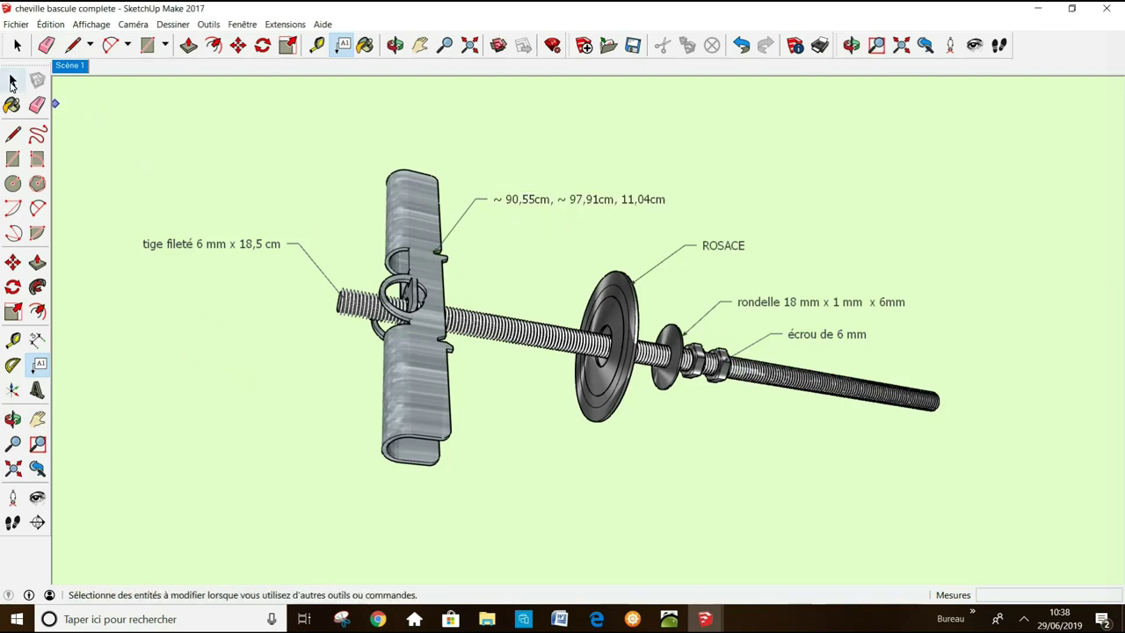
pyautogui.click(12, 80)
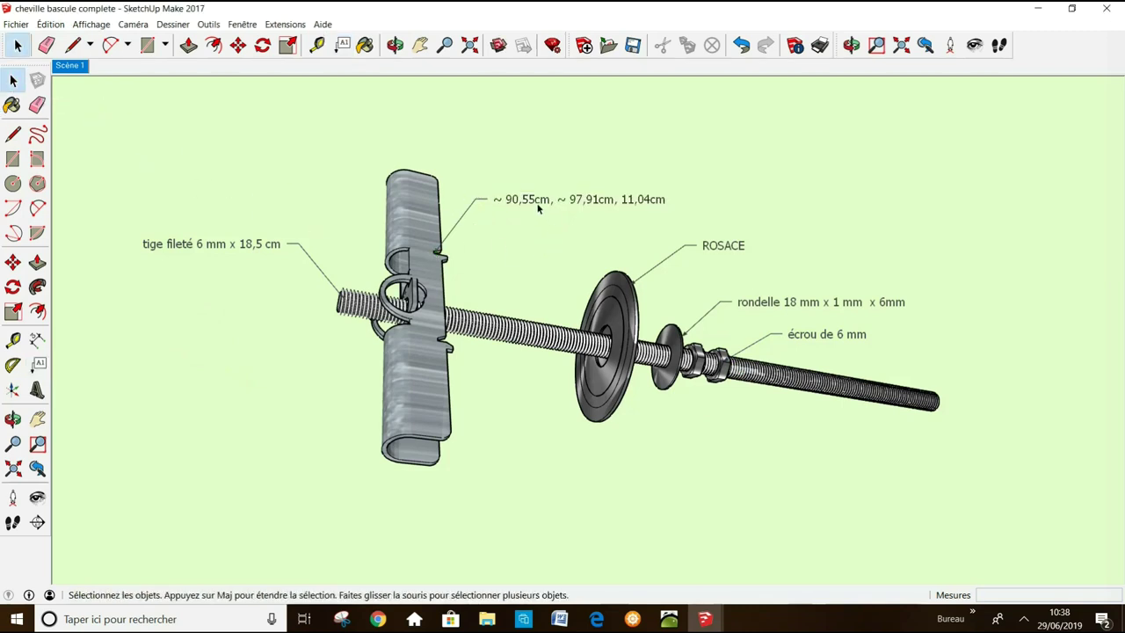
pyautogui.click(536, 204)
pyautogui.rightClick(535, 199)
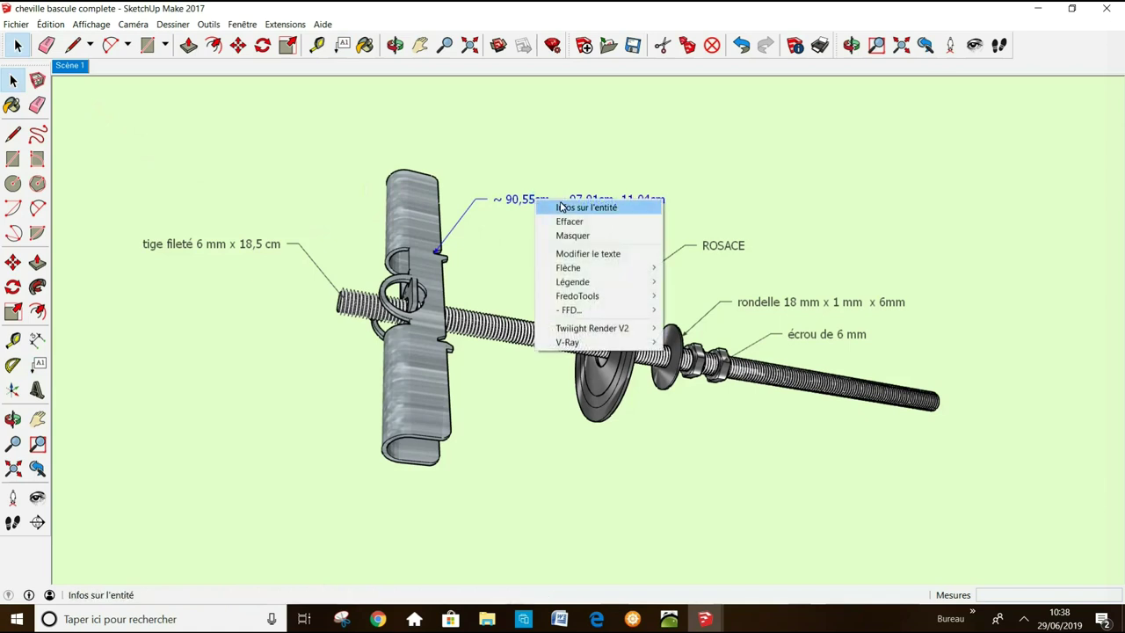
# Replace the clip's coordinate label text with 'Bascule' in Entity Info
pyautogui.click(573, 207)
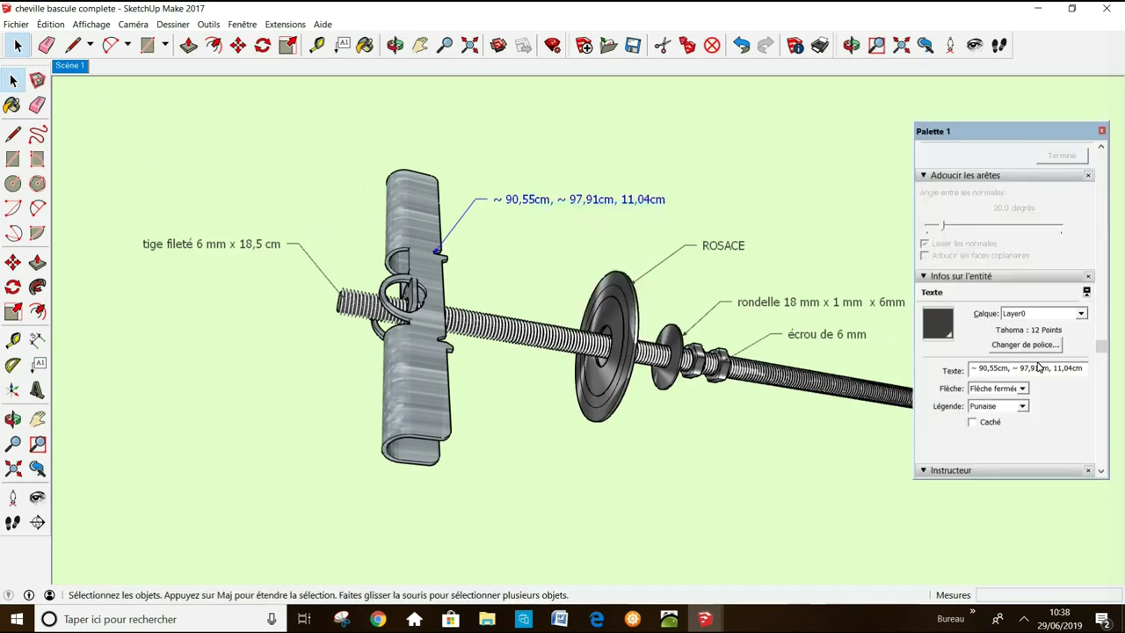
pyautogui.click(1091, 373)
pyautogui.press('BackSpace')
pyautogui.press('BackSpace')
pyautogui.press('BackSpace')
pyautogui.press('BackSpace')
pyautogui.press('BackSpace')
pyautogui.press('BackSpace')
pyautogui.press('BackSpace')
pyautogui.press('BackSpace')
pyautogui.press('BackSpace')
pyautogui.write('Bascule')
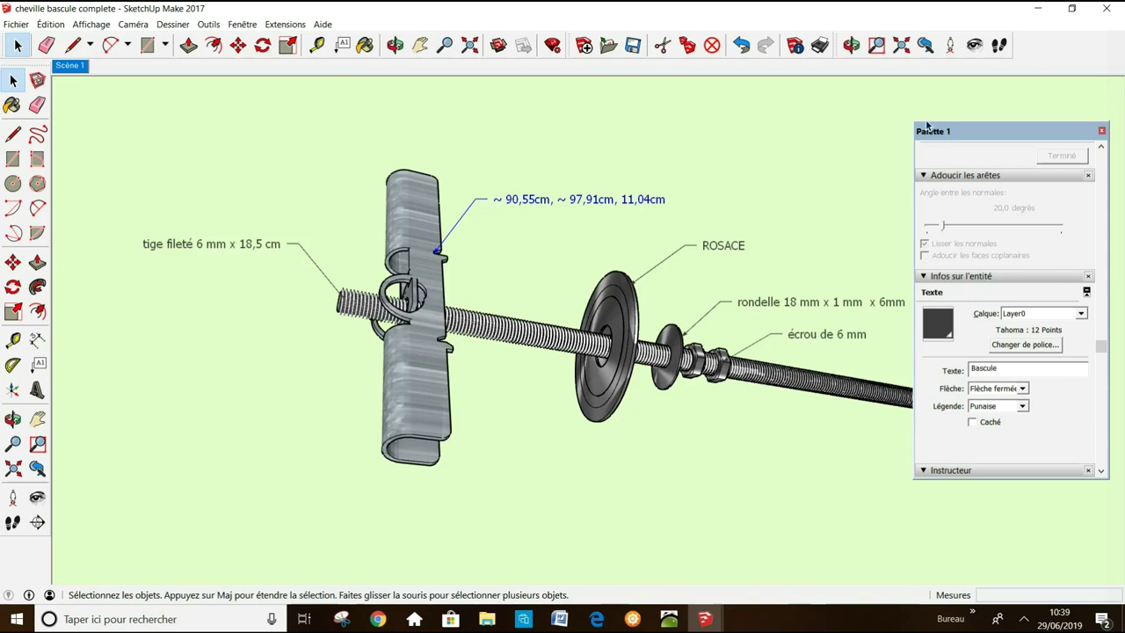
pyautogui.click(1102, 130)
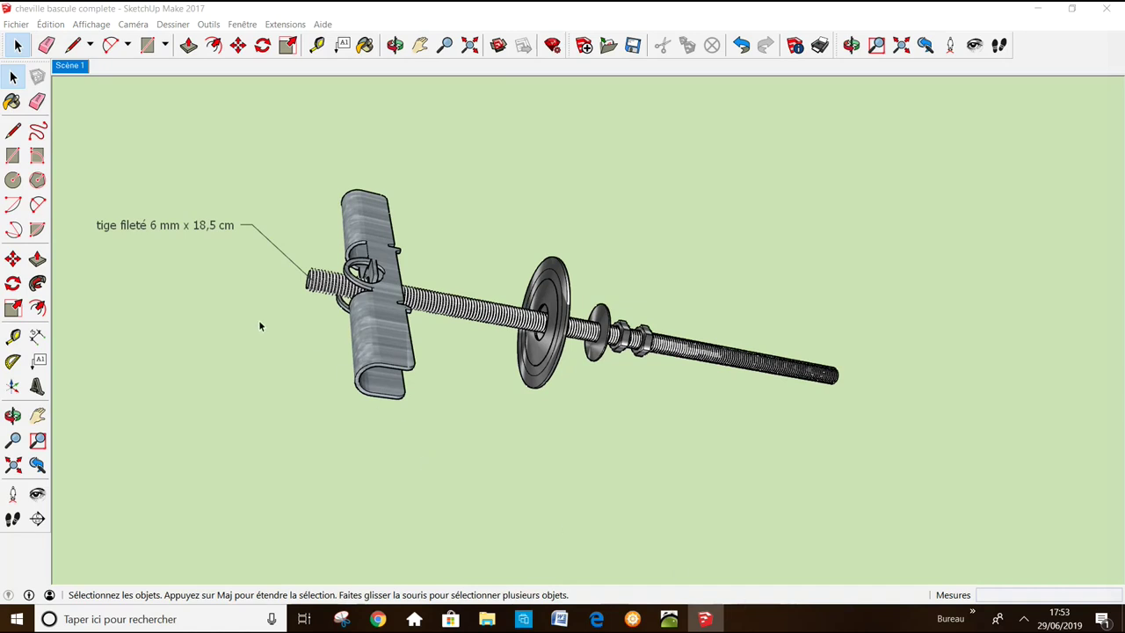
# Open the font settings for the tige fileté label and scroll through the font list
pyautogui.click(174, 228)
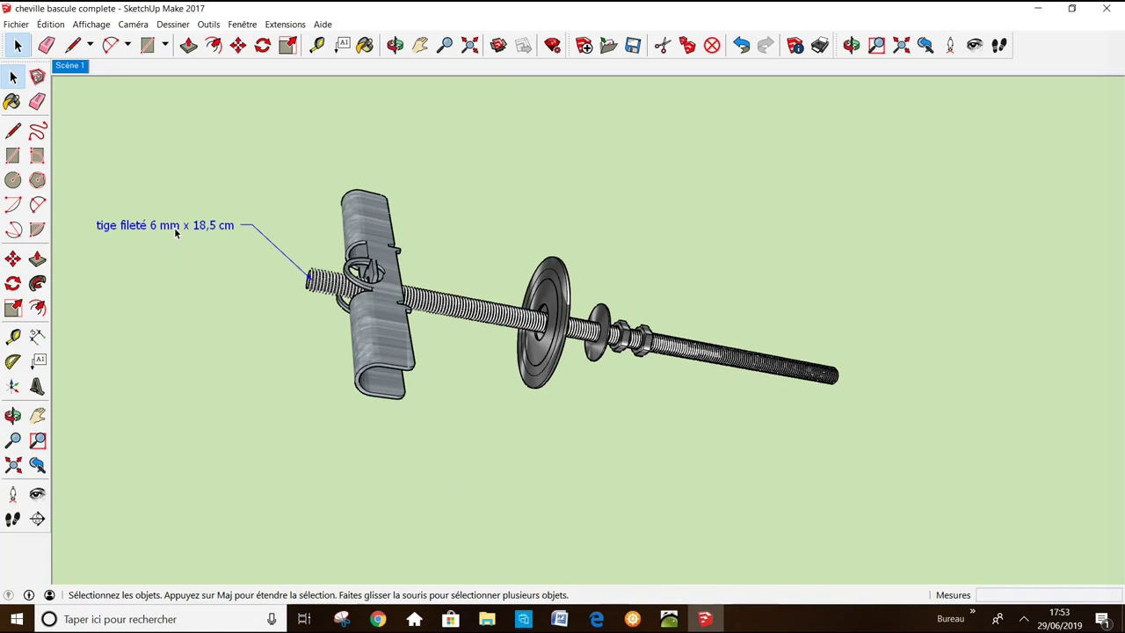
pyautogui.rightClick(175, 231)
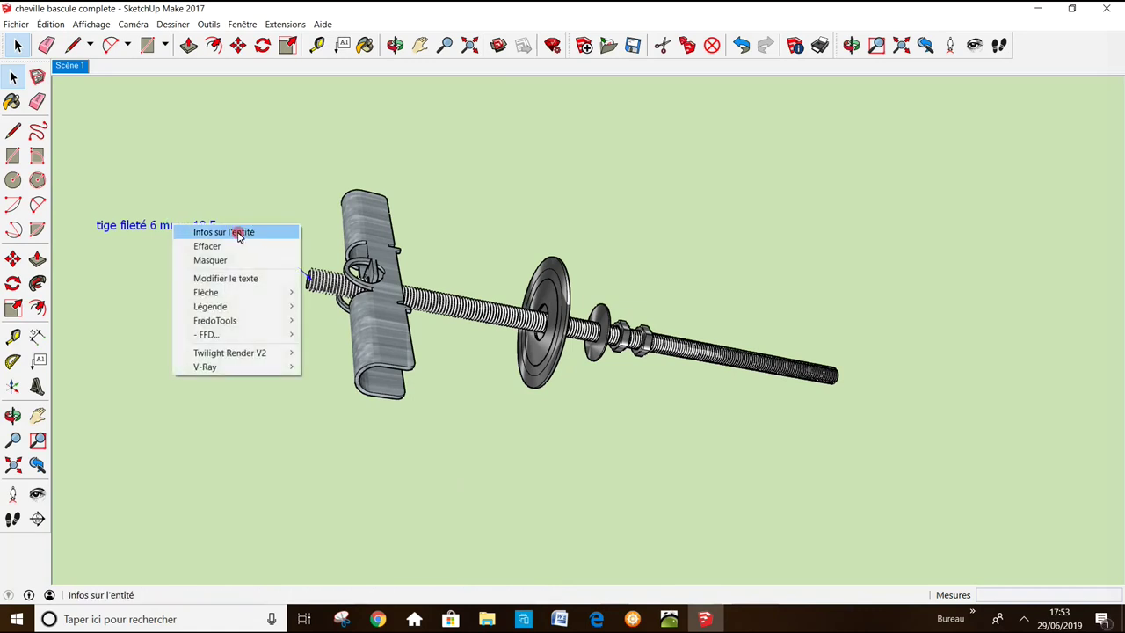
pyautogui.click(239, 233)
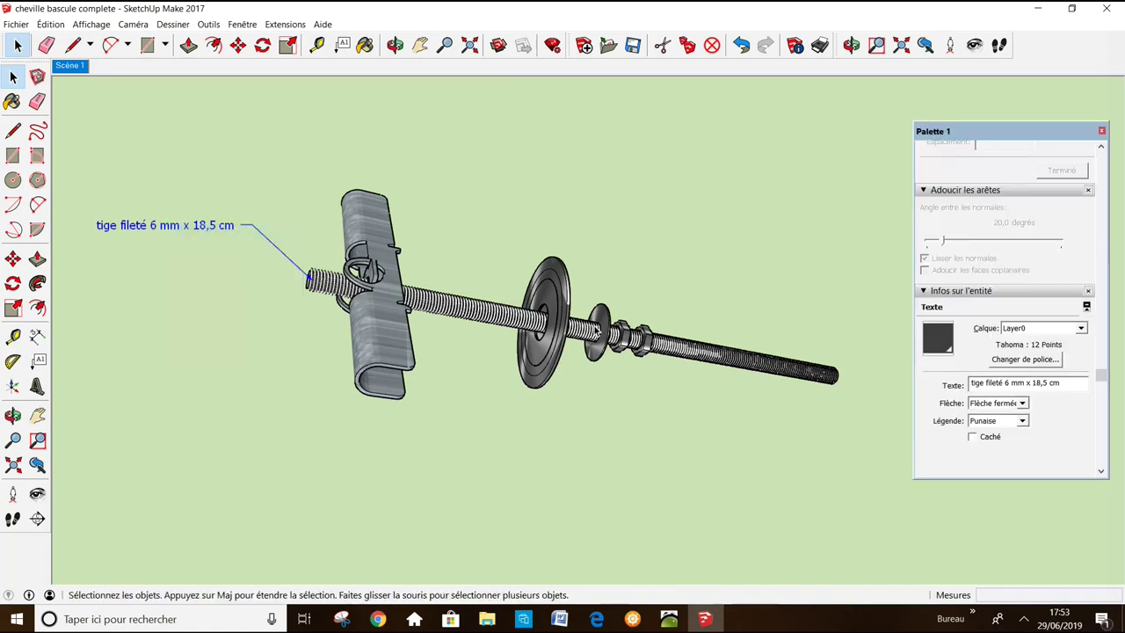
pyautogui.click(1026, 361)
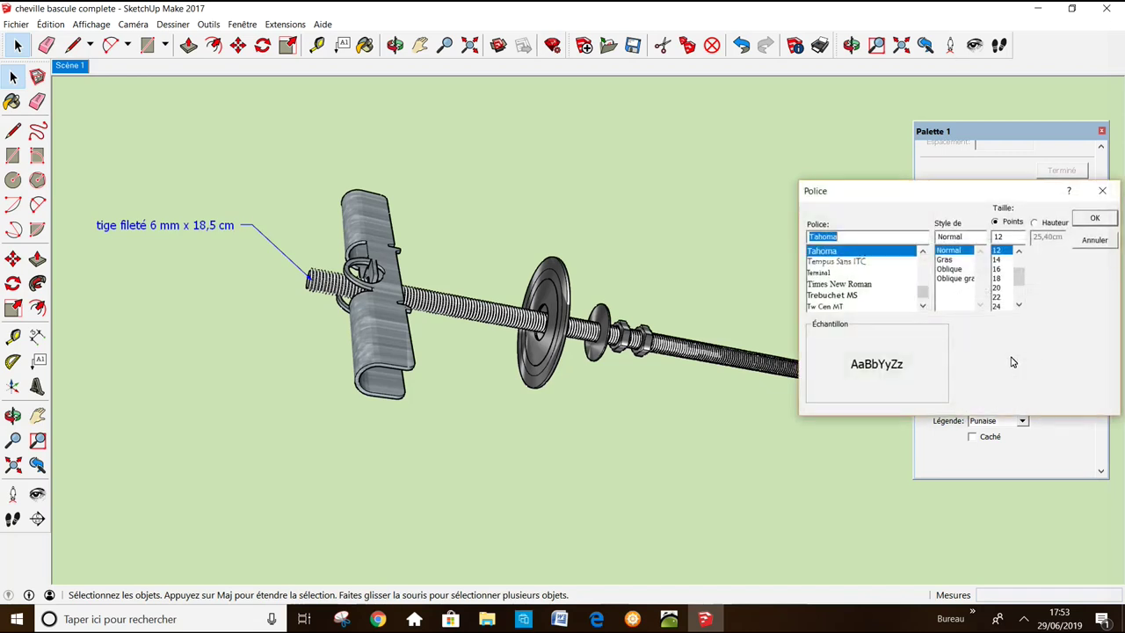
pyautogui.click(923, 252)
pyautogui.click(923, 253)
pyautogui.click(923, 252)
pyautogui.click(923, 252)
pyautogui.click(923, 253)
pyautogui.click(923, 252)
pyautogui.click(923, 252)
pyautogui.click(923, 252)
pyautogui.click(923, 252)
pyautogui.click(923, 252)
pyautogui.click(923, 253)
pyautogui.click(923, 252)
pyautogui.click(923, 253)
pyautogui.click(923, 252)
pyautogui.click(923, 252)
pyautogui.click(923, 252)
pyautogui.click(923, 252)
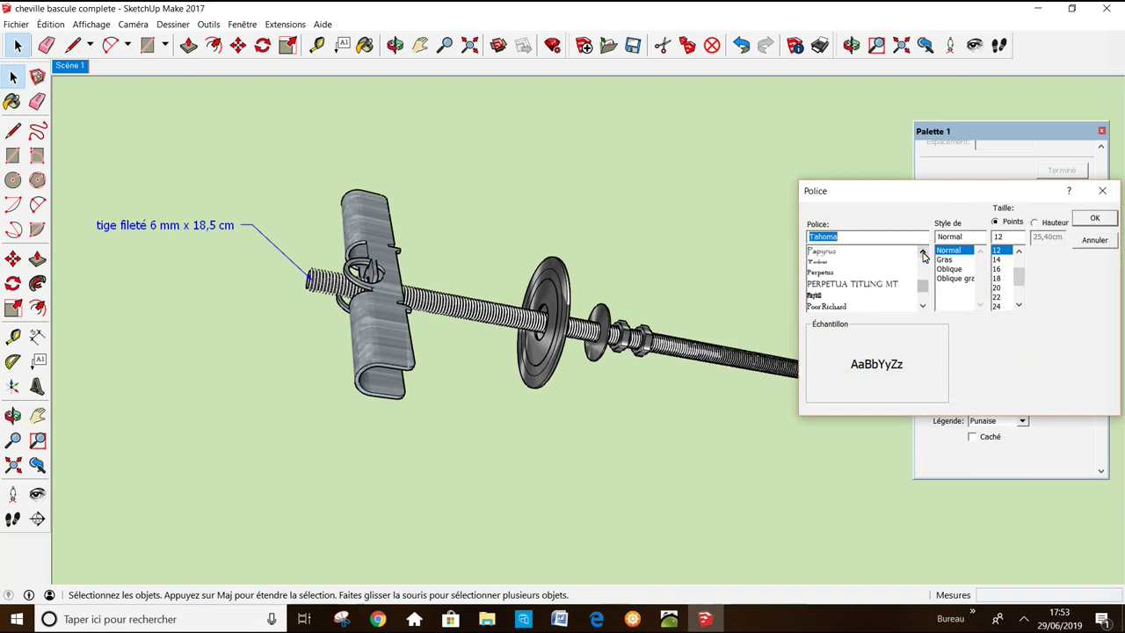
# Set the label font to Papyrus, bold, 16 points
pyautogui.click(824, 253)
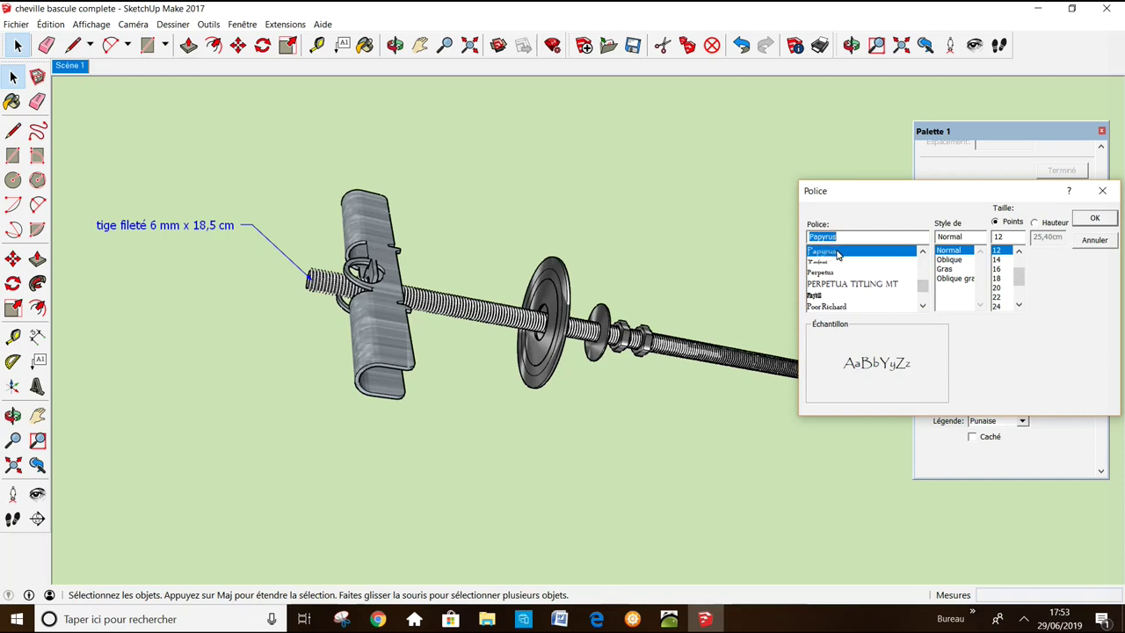
pyautogui.click(953, 269)
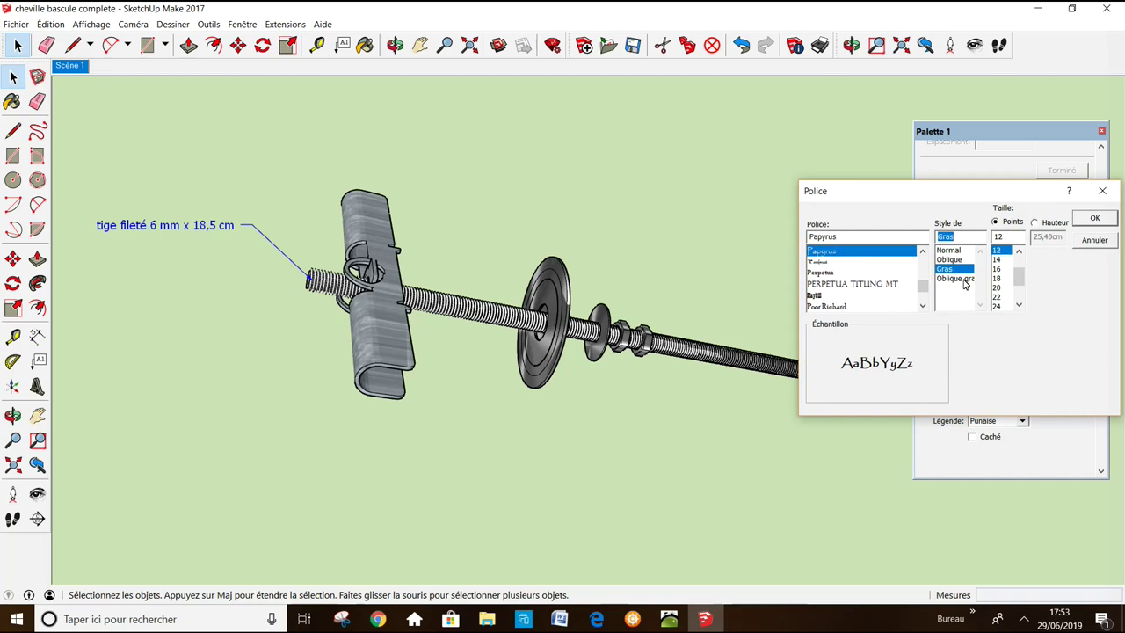
pyautogui.click(997, 269)
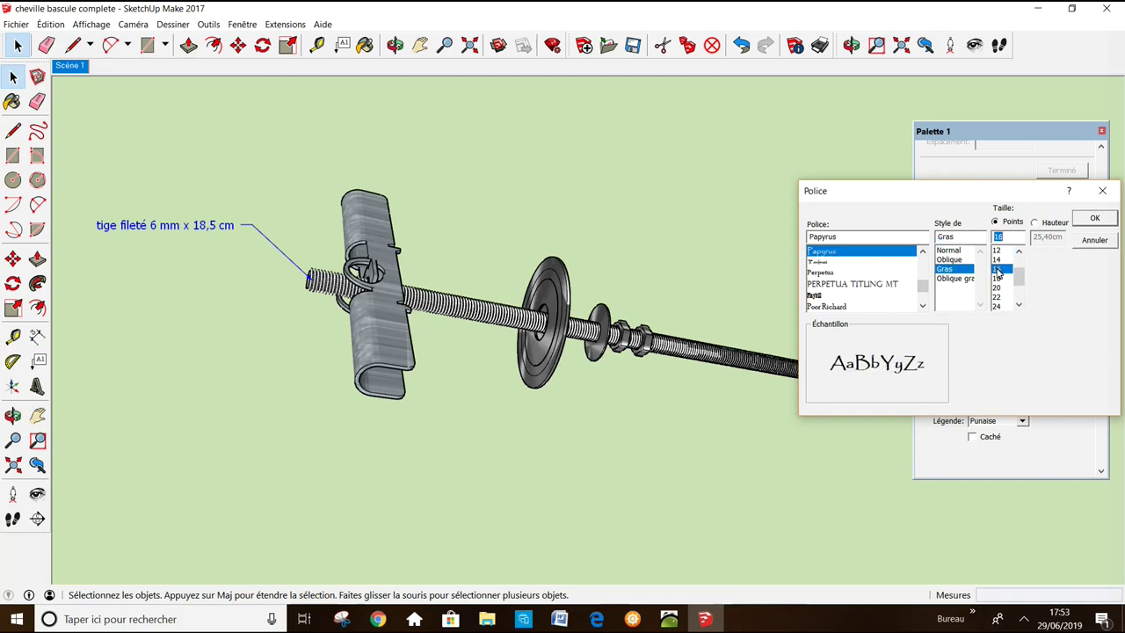
pyautogui.click(1095, 218)
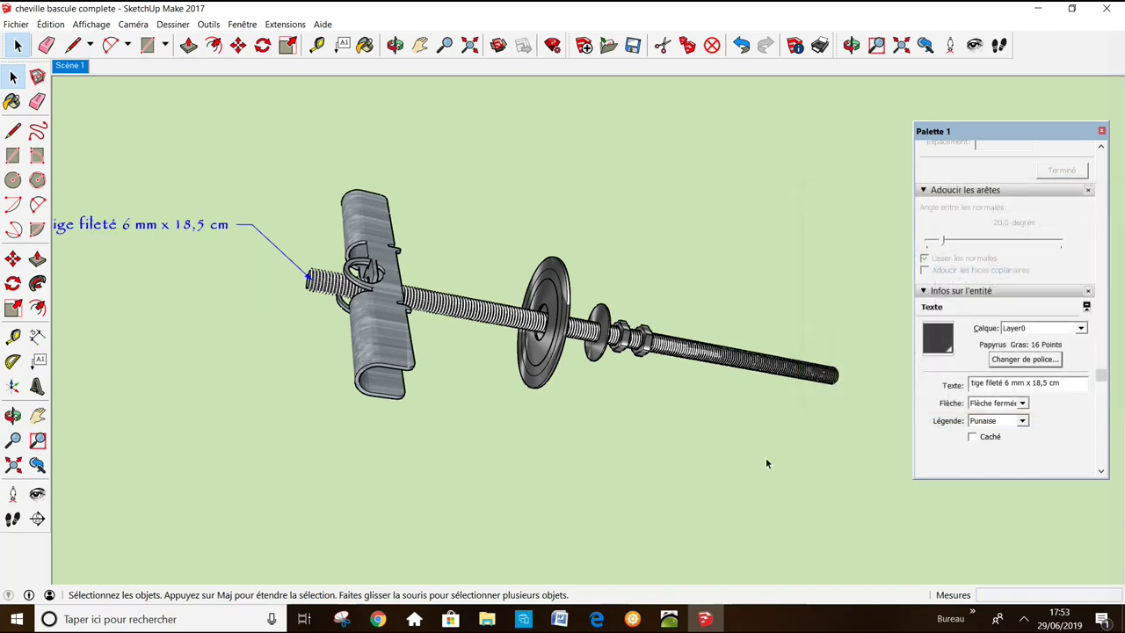
# Keep the label's closed arrow style and pinned leader setting
pyautogui.scroll(-1, 465, 435)
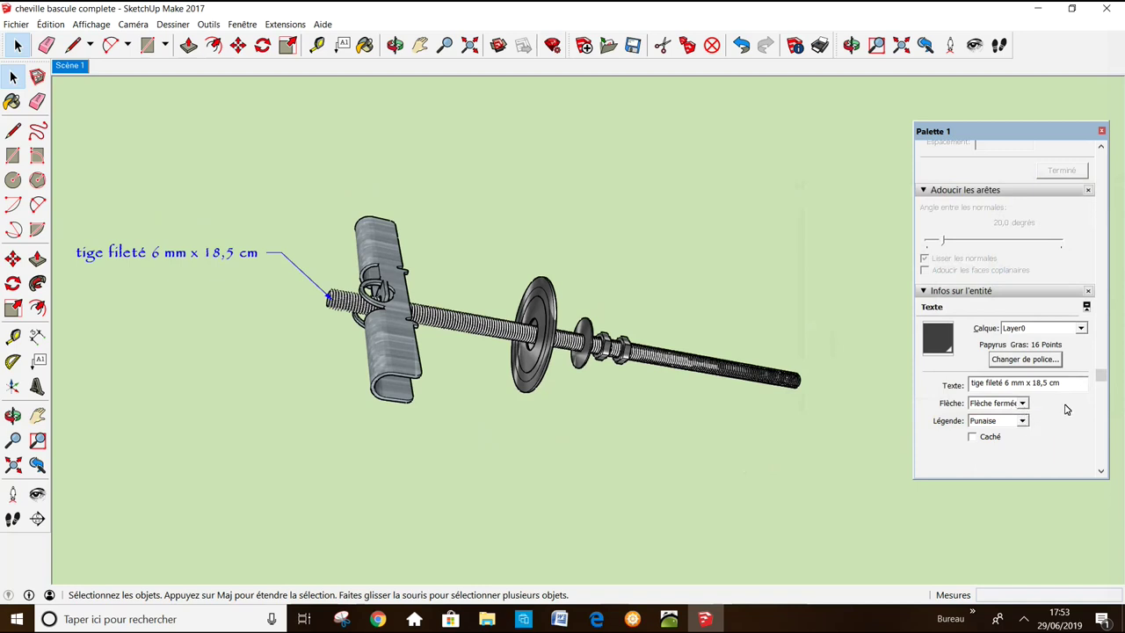
pyautogui.click(1023, 404)
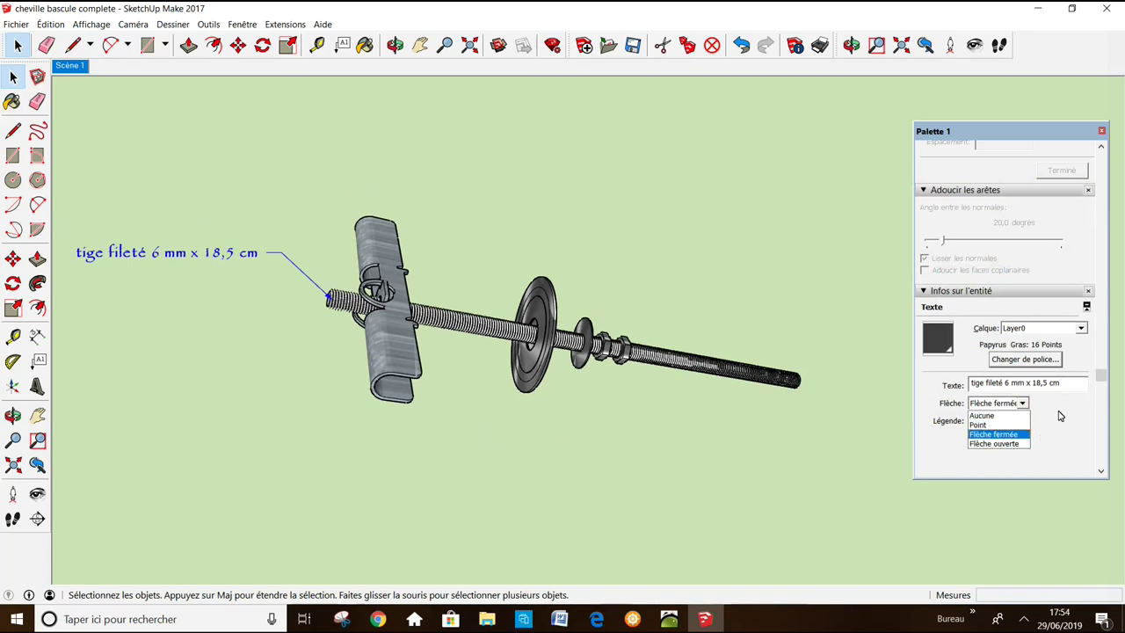
pyautogui.click(930, 397)
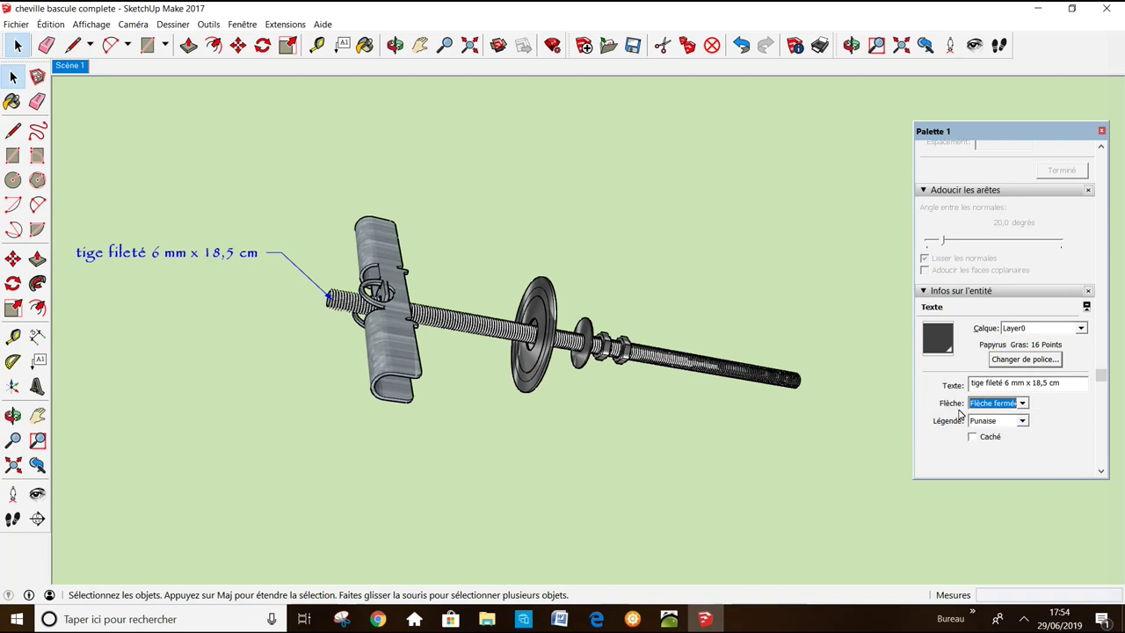
pyautogui.click(1023, 420)
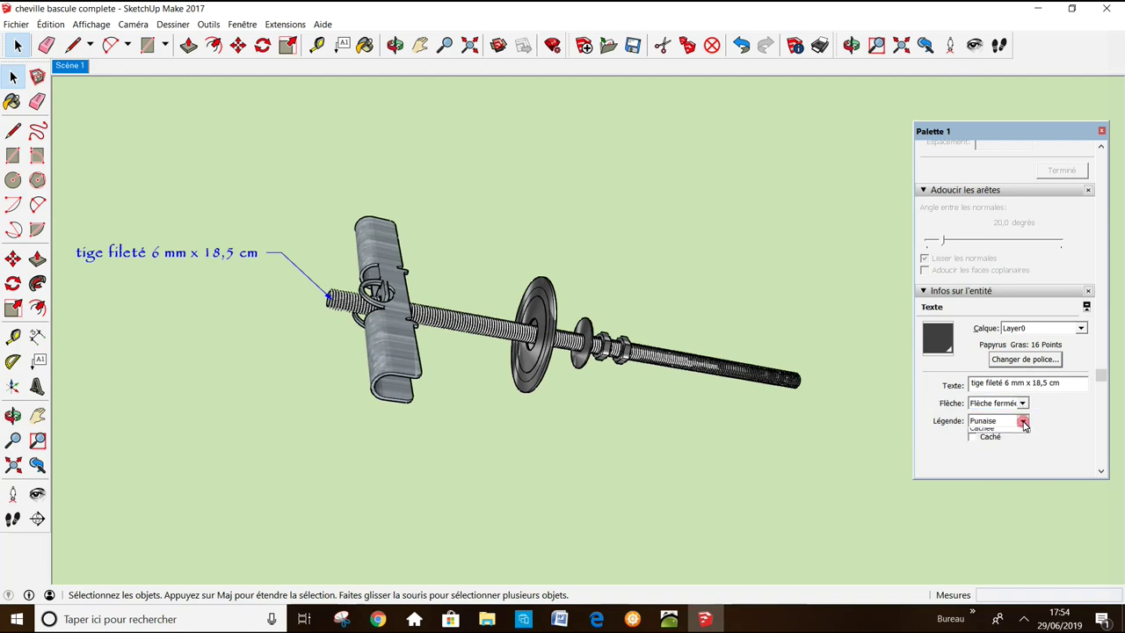
pyautogui.click(929, 392)
# Colour the label Sophie_Shirt_Red and close the entity information panel
pyautogui.click(938, 340)
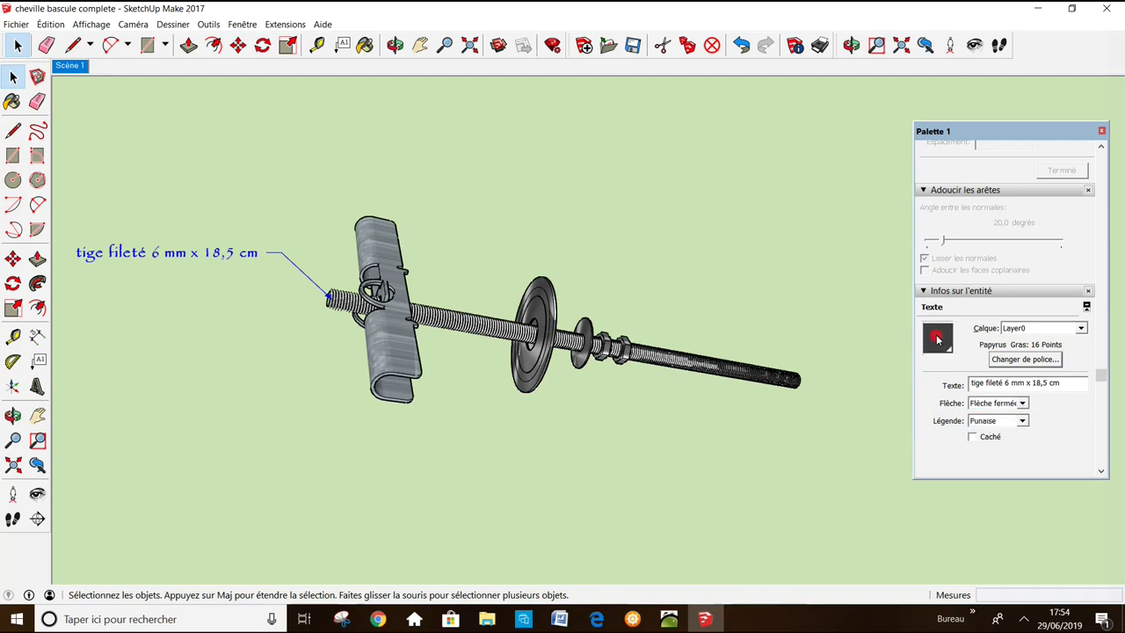
pyautogui.moveTo(1003, 325); pyautogui.dragTo(1005, 295)
pyautogui.scroll(-2, 1004, 296)
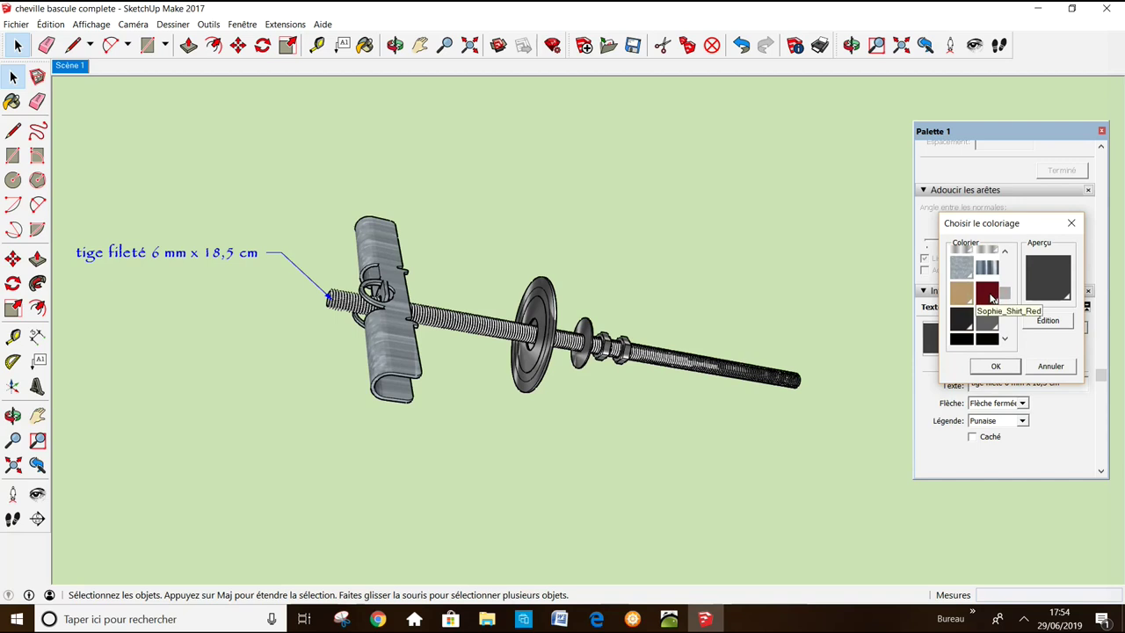
pyautogui.click(992, 297)
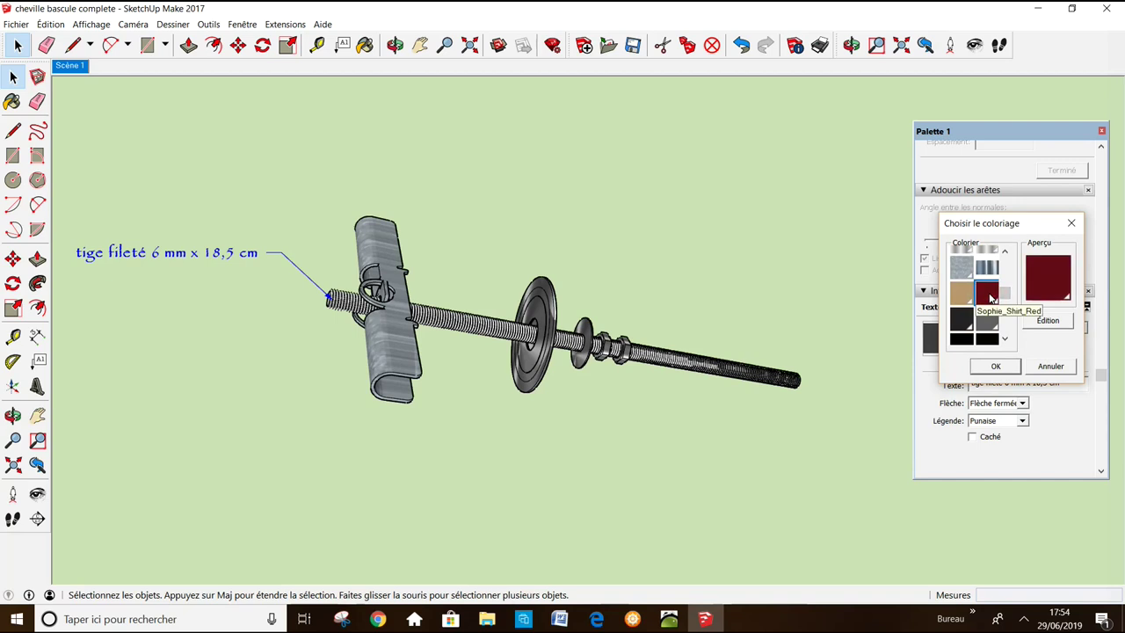
pyautogui.click(1006, 370)
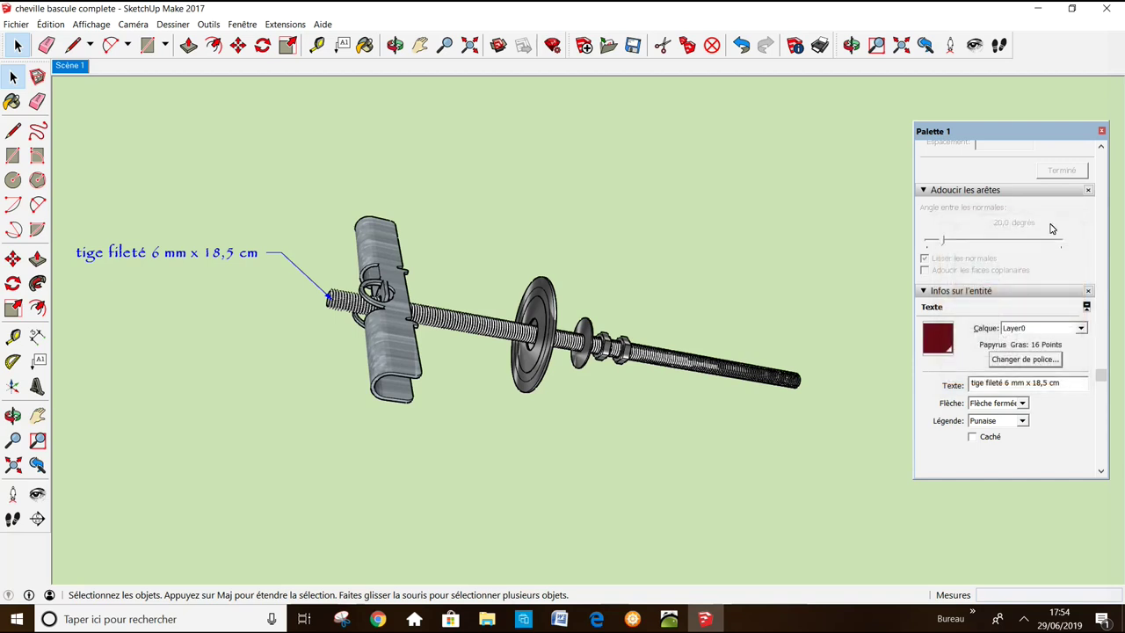
pyautogui.click(1102, 131)
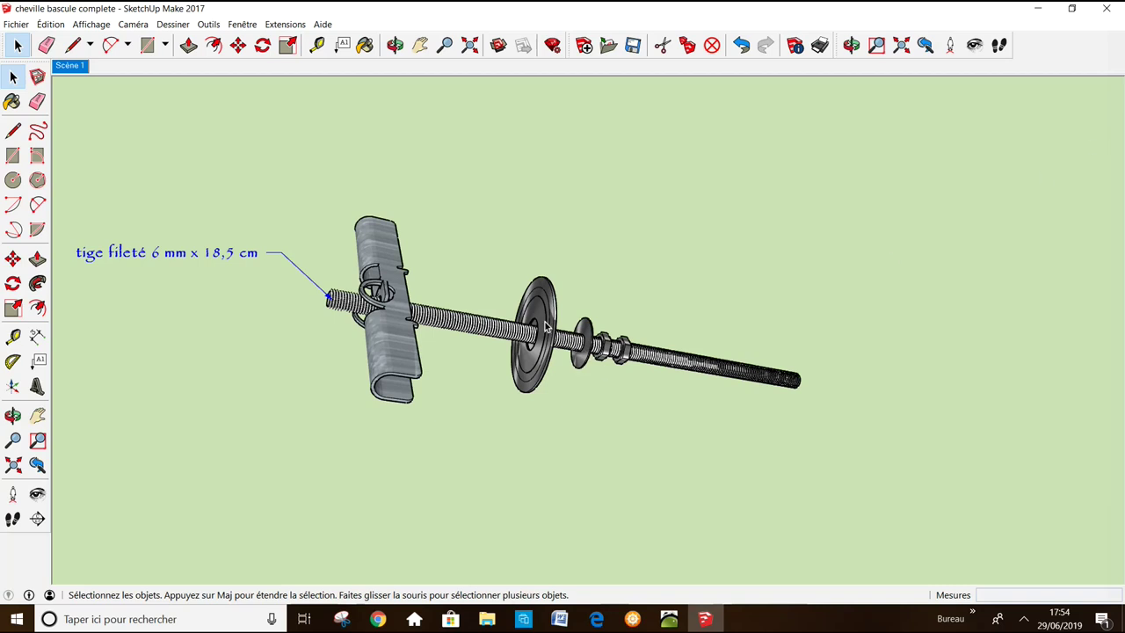
pyautogui.press('Escape')
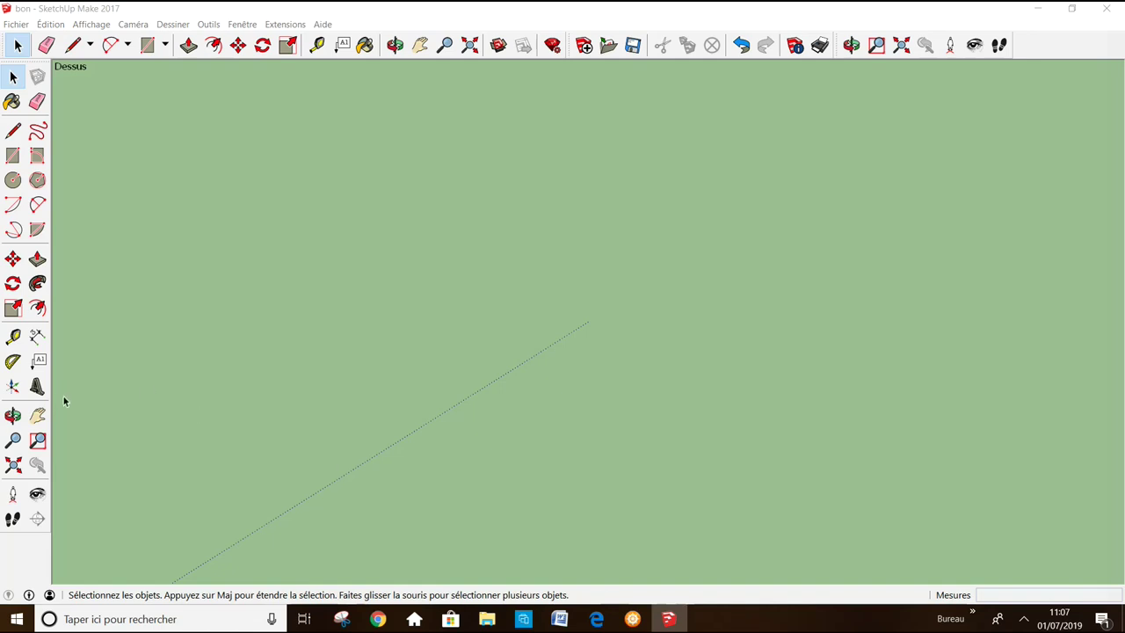
# Launch the 3D Text tool to show SAISIR DU TEXTE in Castellar at 80 cm
pyautogui.click(37, 387)
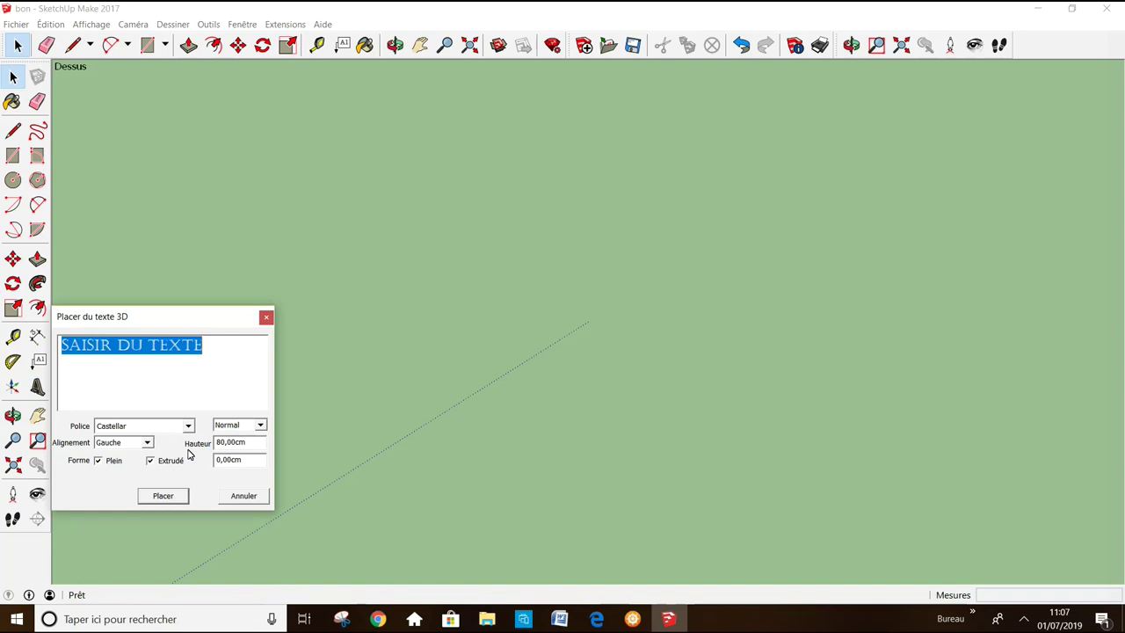
# Place the flat SAISIR DU TEXTE text, then box-select all its letters and delete them
pyautogui.click(164, 496)
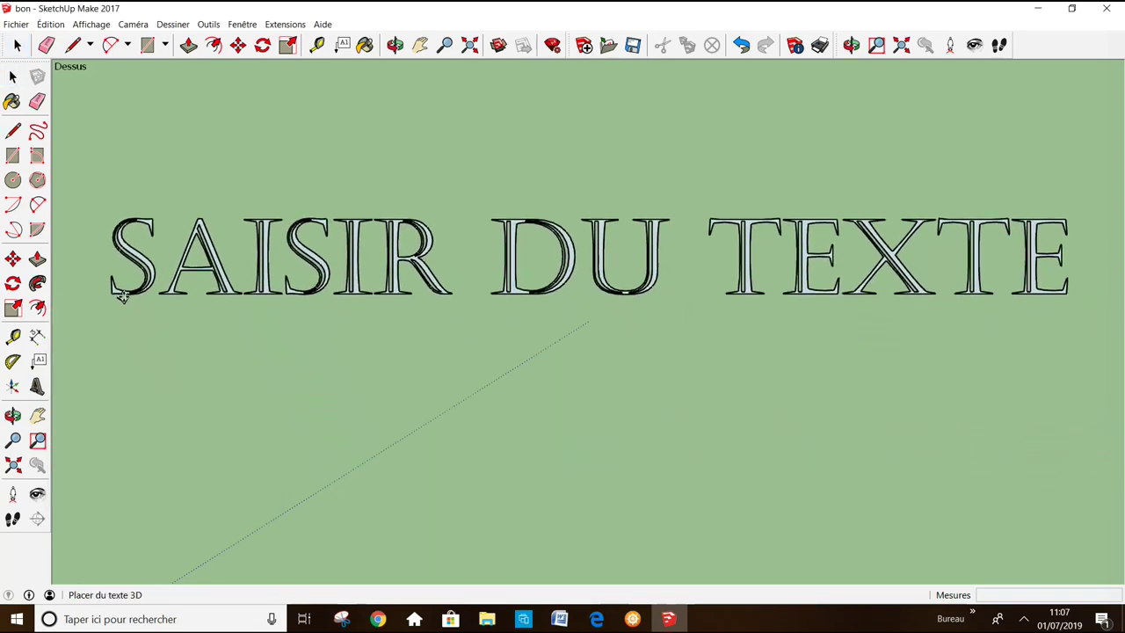
pyautogui.click(123, 283)
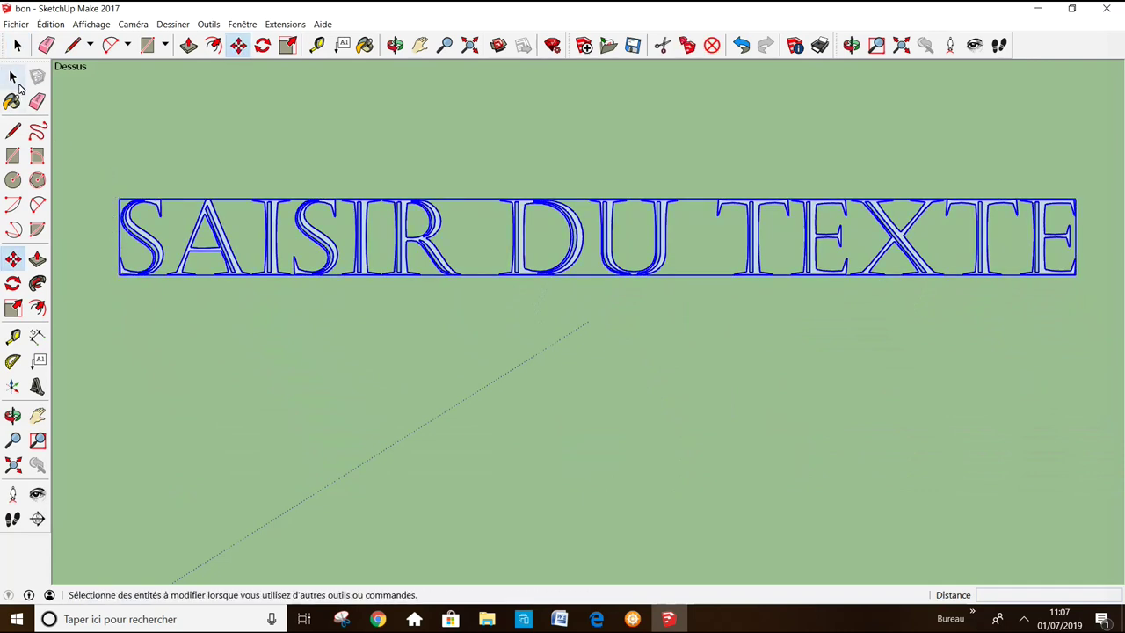
pyautogui.click(12, 75)
pyautogui.click(144, 138)
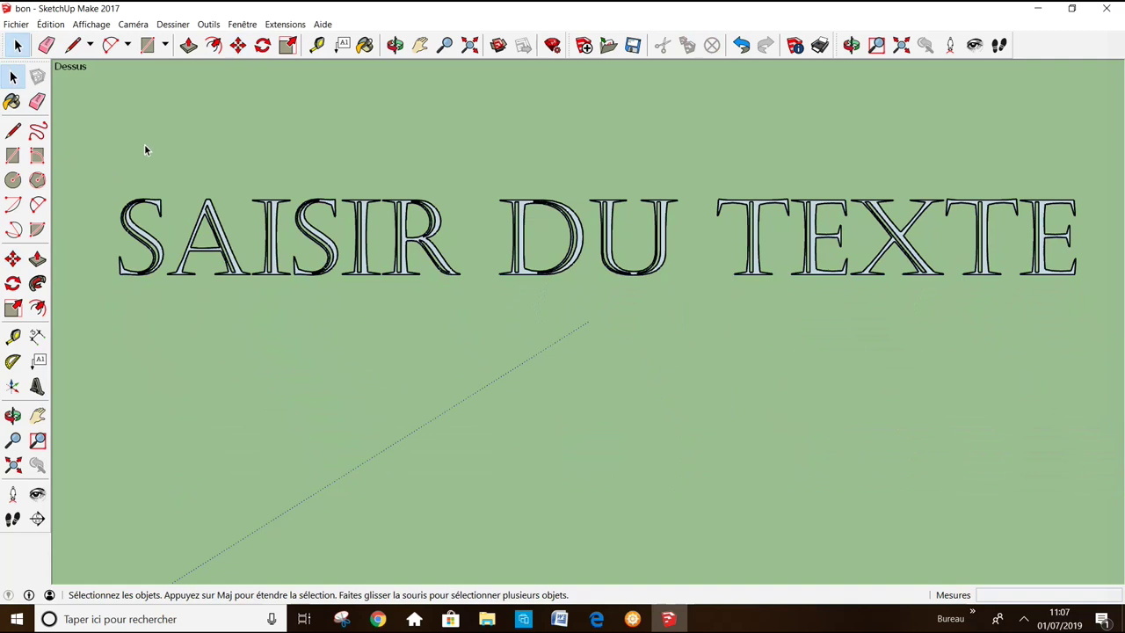
pyautogui.moveTo(94, 177)
pyautogui.mouseDown()
pyautogui.moveTo(390, 201)
pyautogui.moveTo(1108, 314)
pyautogui.mouseUp()
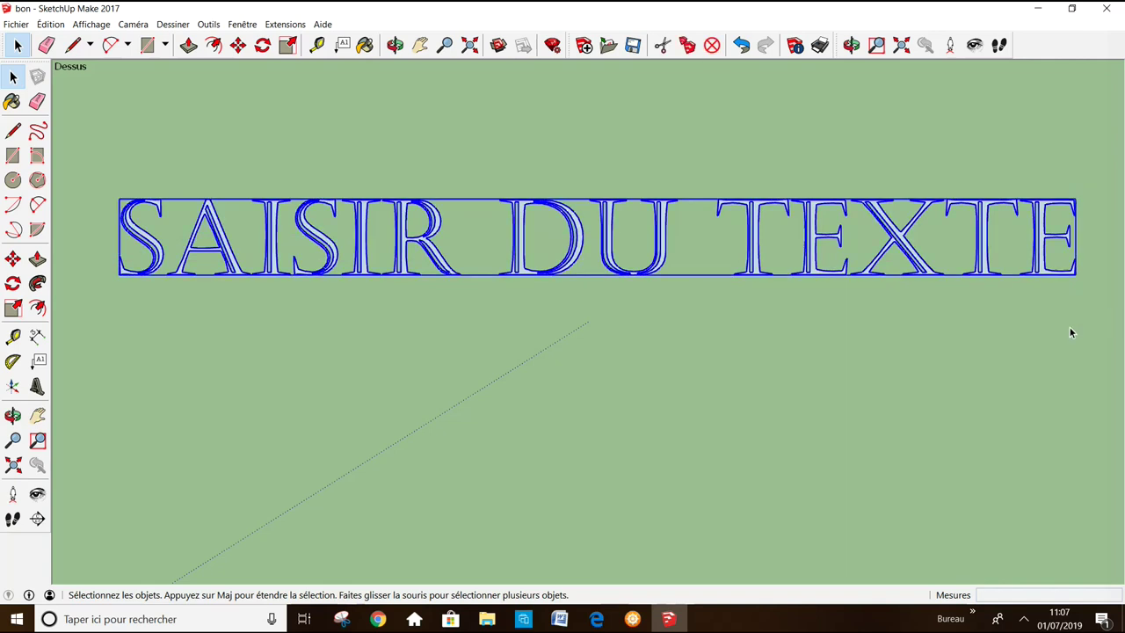
pyautogui.press('Delete')
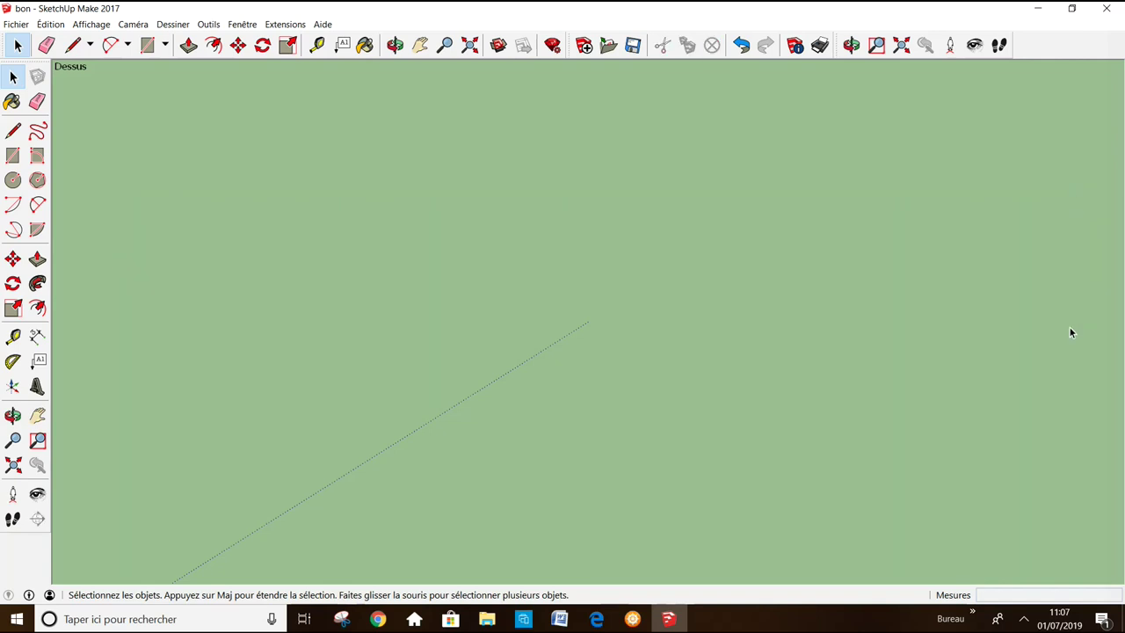
# Set Extrudé to 30,00cm and place SAISIR DU TEXTE above the guide line
pyautogui.click(37, 387)
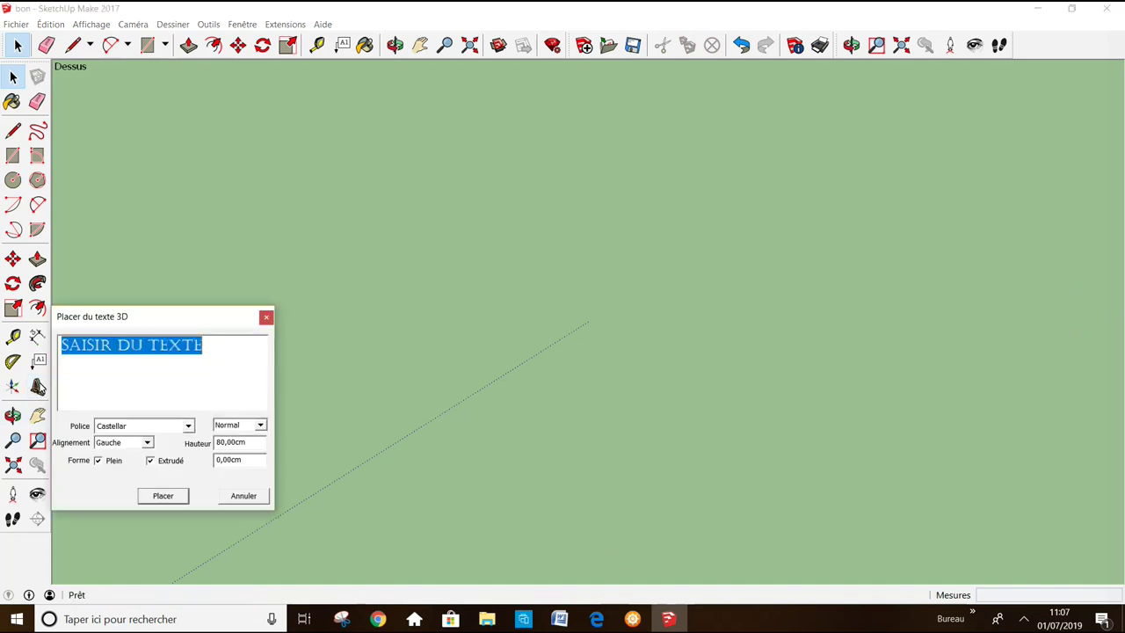
pyautogui.click(226, 464)
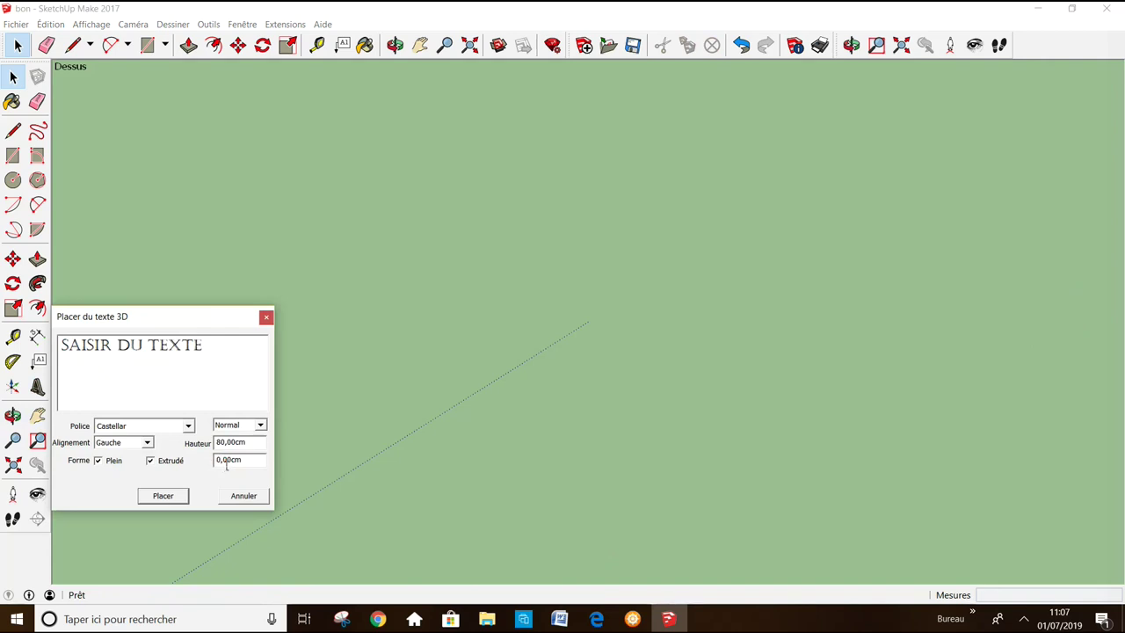
pyautogui.press('BackSpace')
pyautogui.press('BackSpace')
pyautogui.write('30')
pyautogui.click(163, 496)
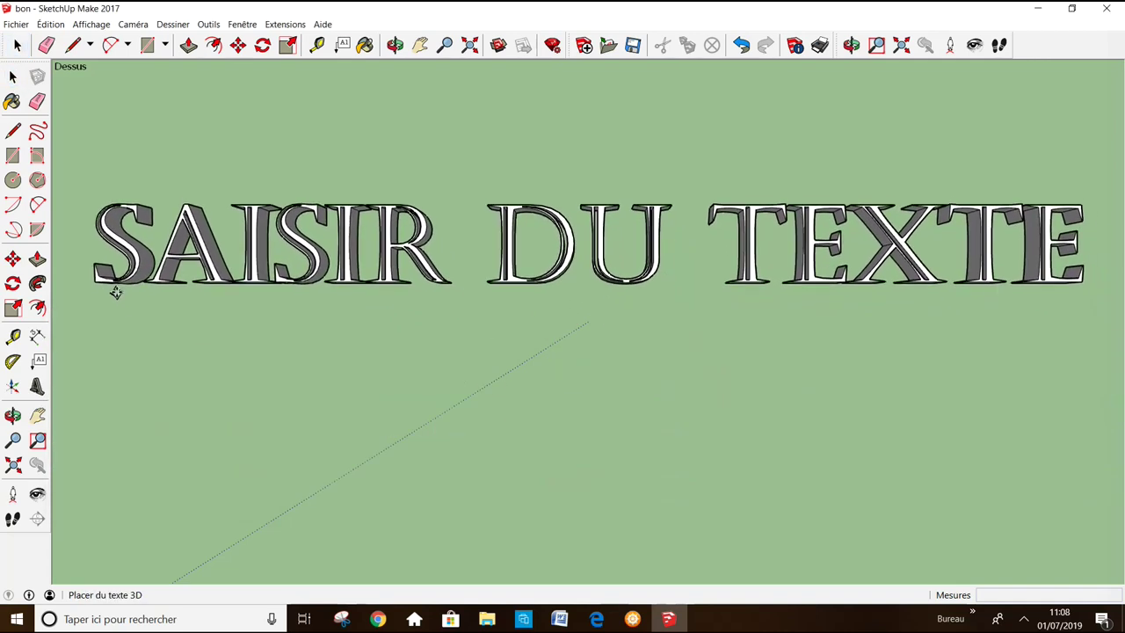
pyautogui.click(121, 290)
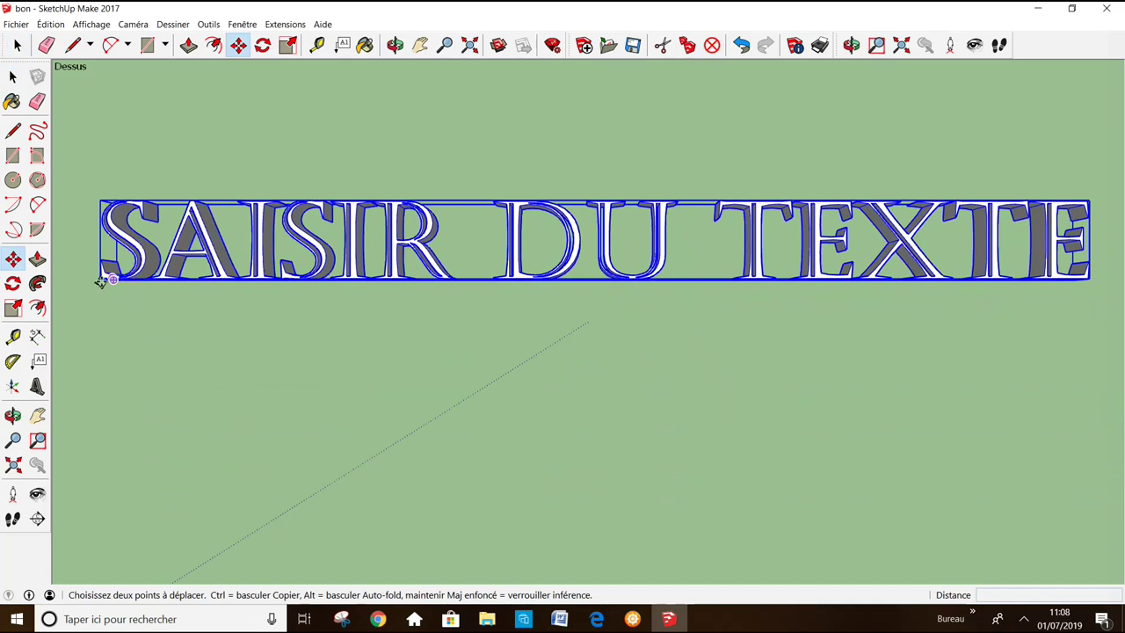
pyautogui.click(12, 77)
pyautogui.click(421, 397)
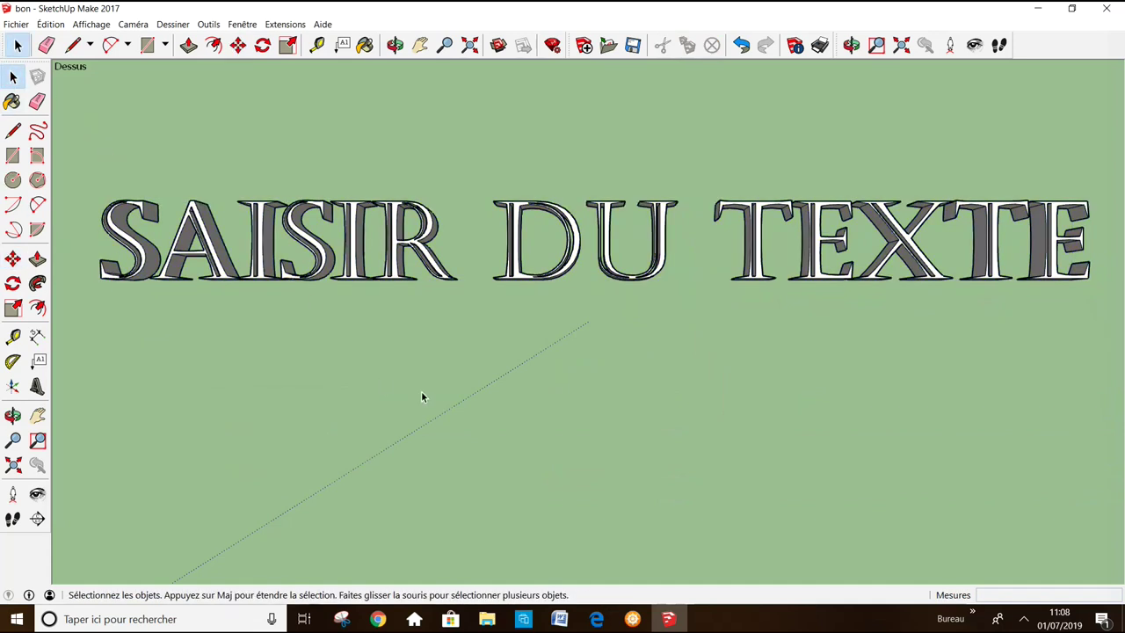
# Orbit upward to reveal the 30 cm depth of the SAISIR DU TEXTE letters
pyautogui.moveTo(556, 431); pyautogui.dragTo(569, 261, button='middle')
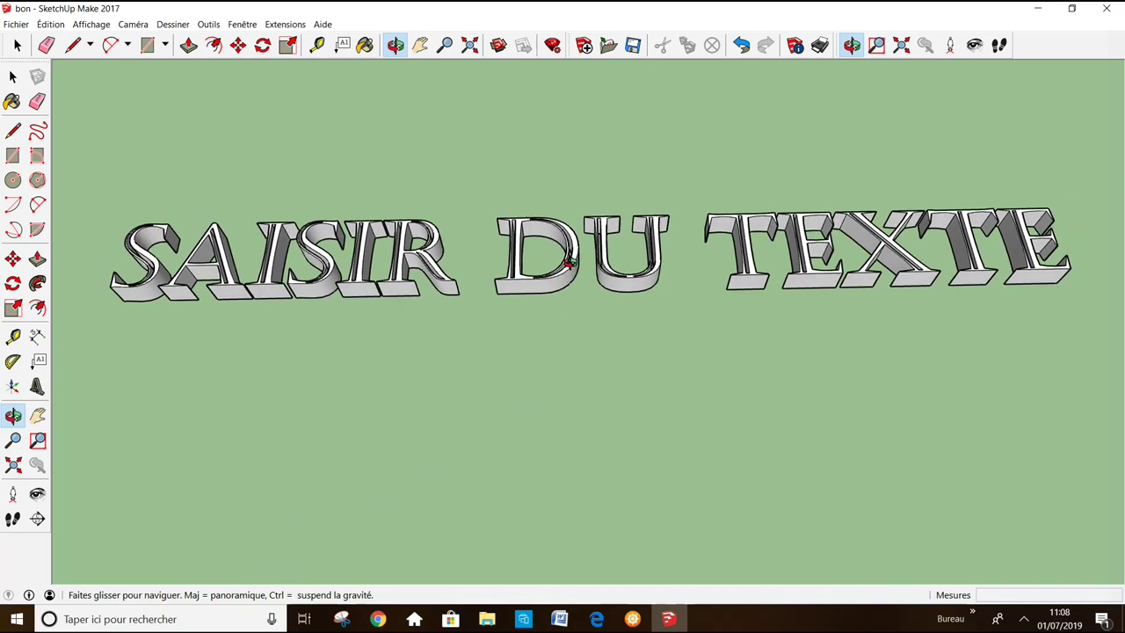